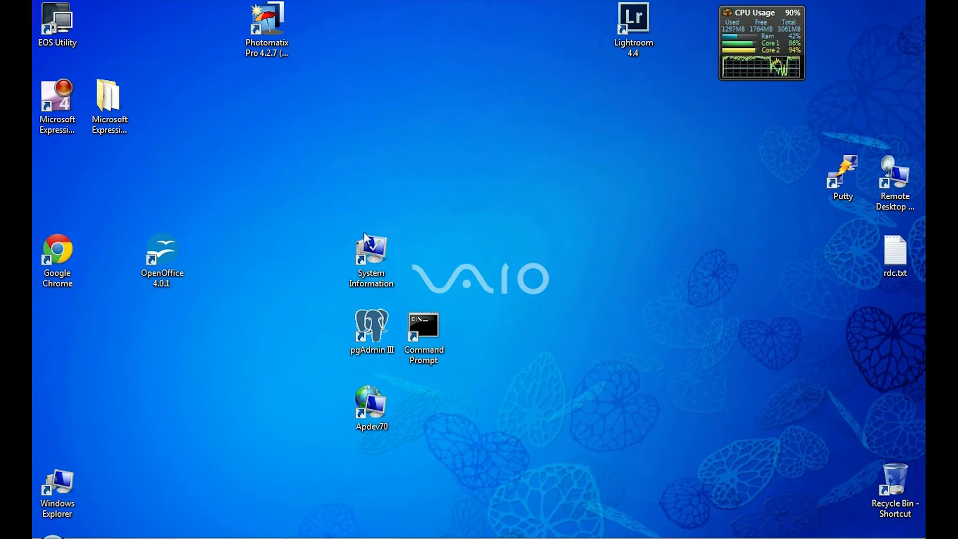
Step: Check the system information, then open a Command Prompt console in the upper right
{"action": "double_click", "coordinate": [368, 261]}
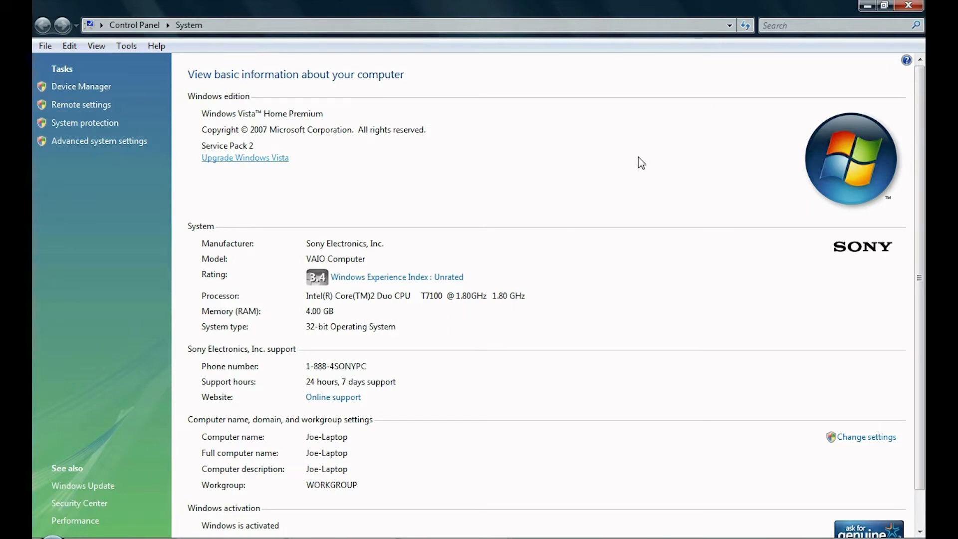
{"action": "left_click", "coordinate": [907, 11]}
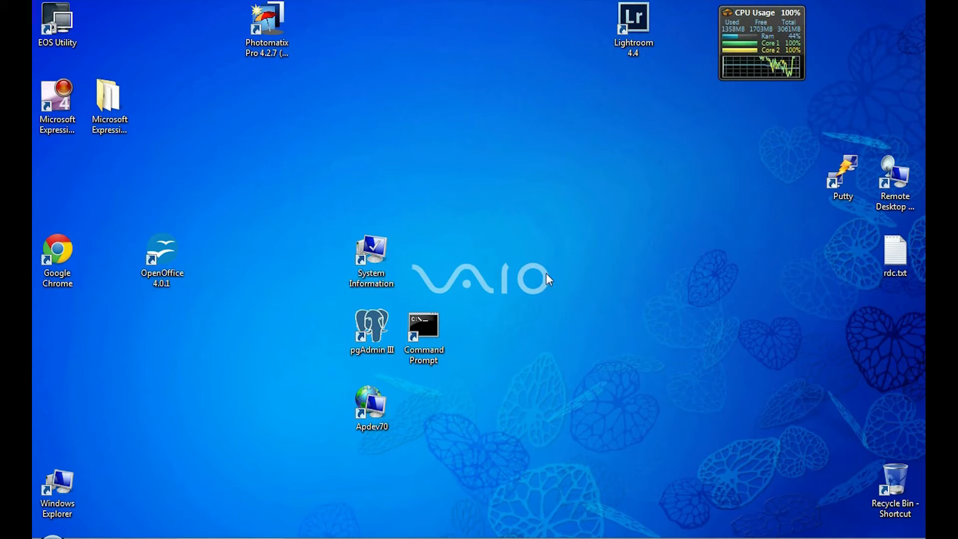
{"action": "double_click", "coordinate": [430, 322]}
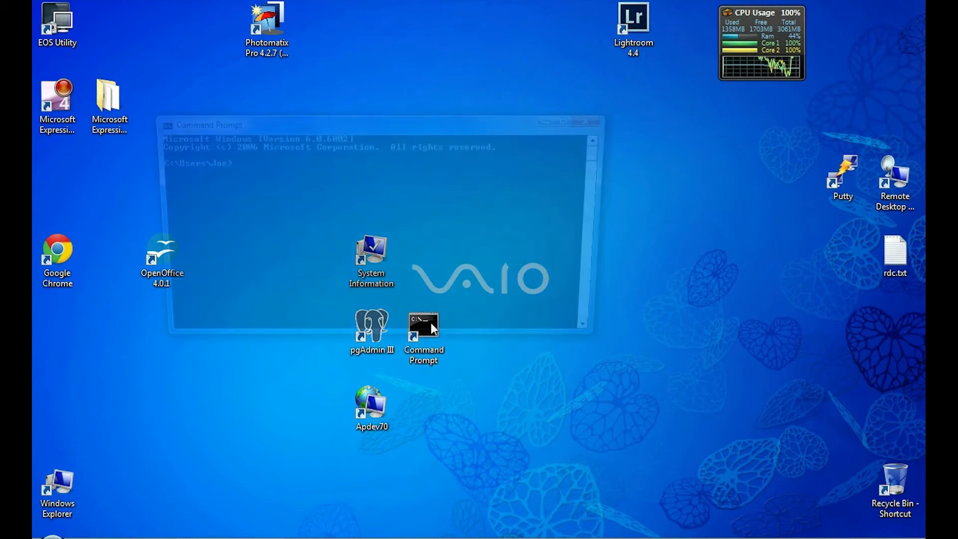
{"action": "left_click_drag", "start_coordinate": [488, 121], "coordinate": [772, 40]}
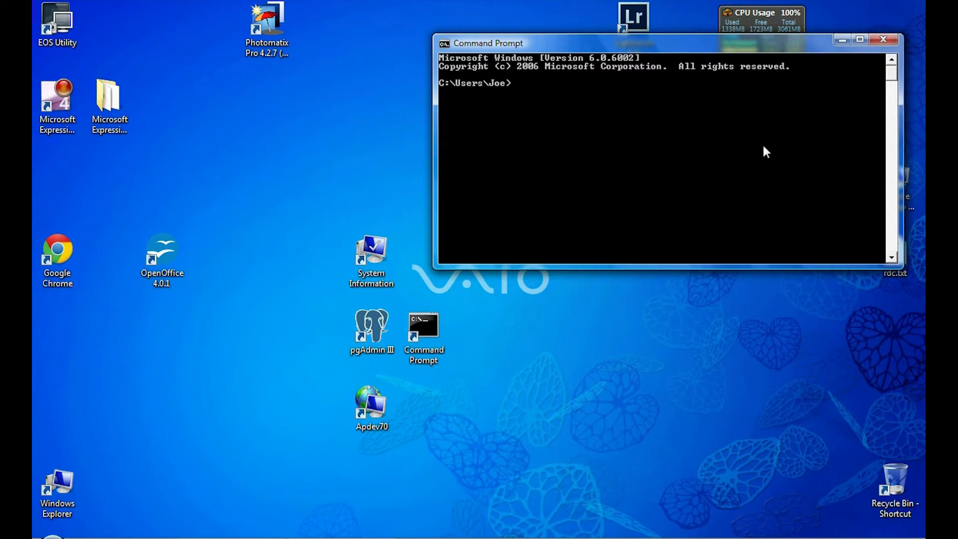
Step: Run csa then clientsa to start the client listener on port 2000
{"action": "type", "text": "csa"}
{"action": "key", "text": "Return"}
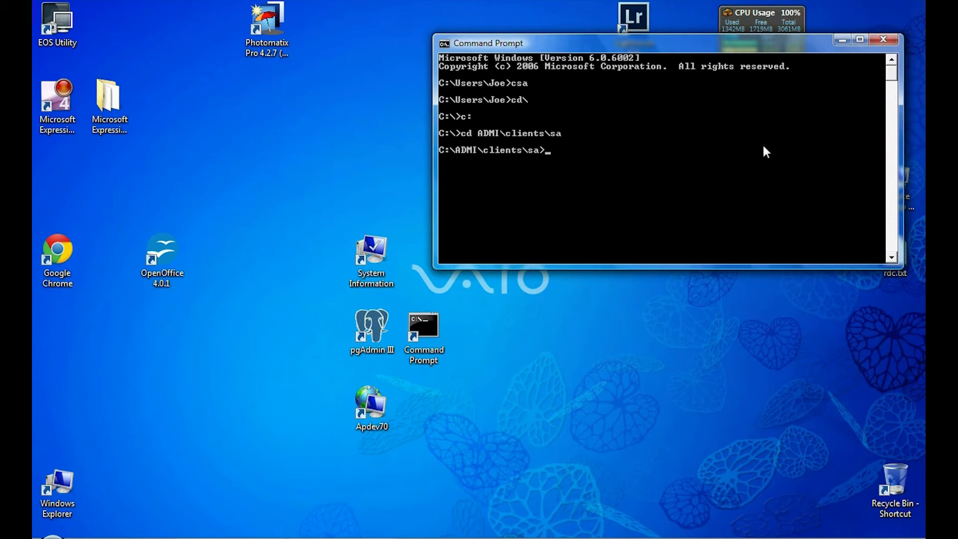
{"action": "type", "text": "clientsa"}
{"action": "key", "text": "Return"}
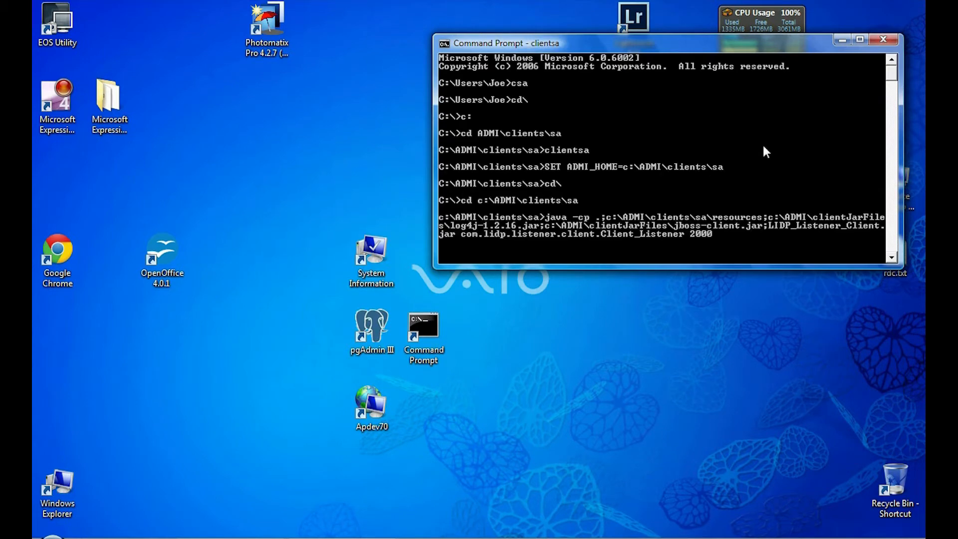
Step: Open a second Command Prompt below the first and enter the start12sa command
{"action": "left_click", "coordinate": [422, 320]}
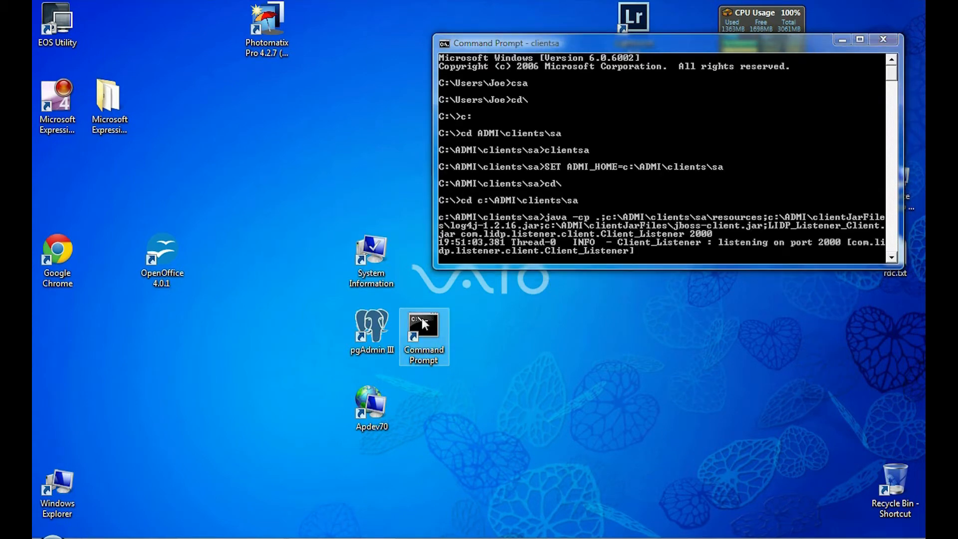
{"action": "double_click", "coordinate": [421, 318]}
{"action": "left_click_drag", "start_coordinate": [426, 144], "coordinate": [630, 270]}
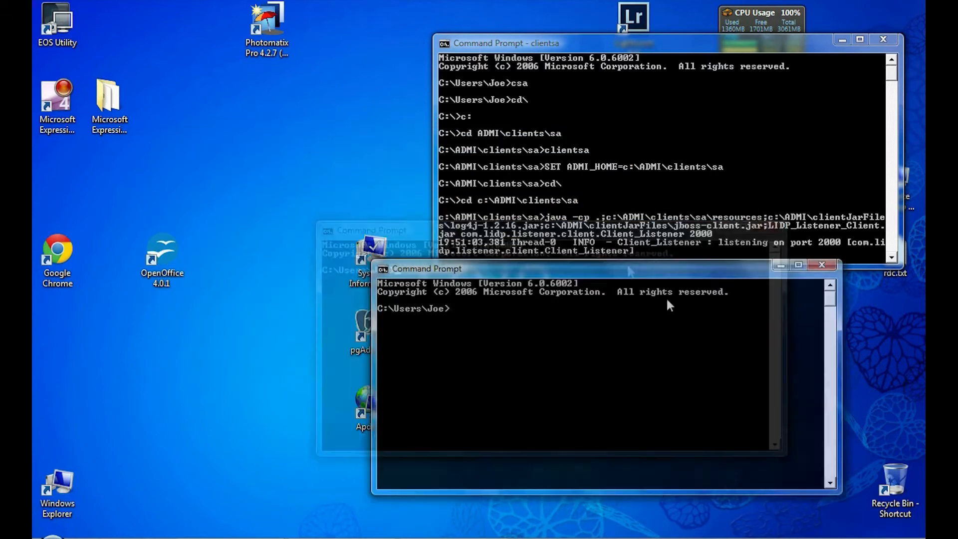
{"action": "left_click_drag", "start_coordinate": [669, 306], "coordinate": [686, 296]}
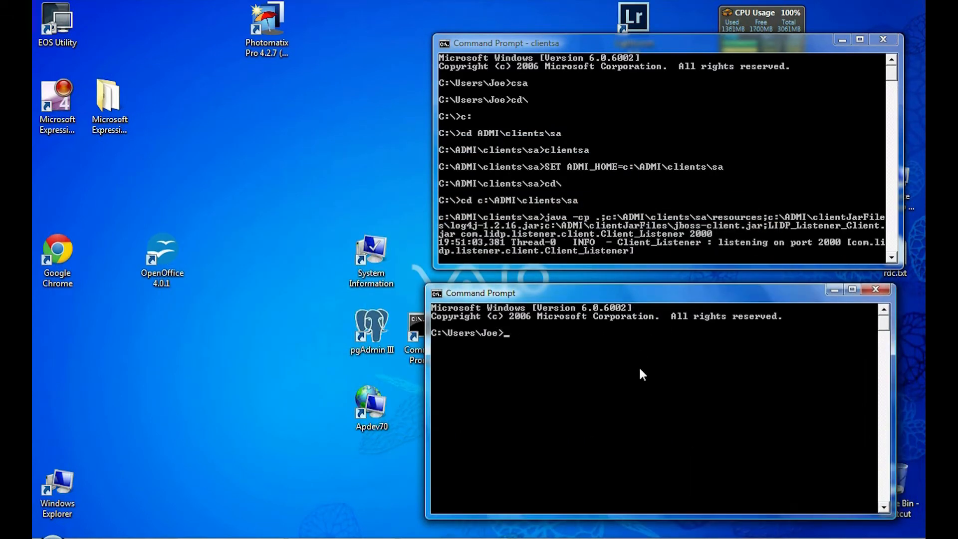
{"action": "type", "text": "start"}
{"action": "type", "text": "12sa"}
{"action": "left_click", "coordinate": [229, 538]}
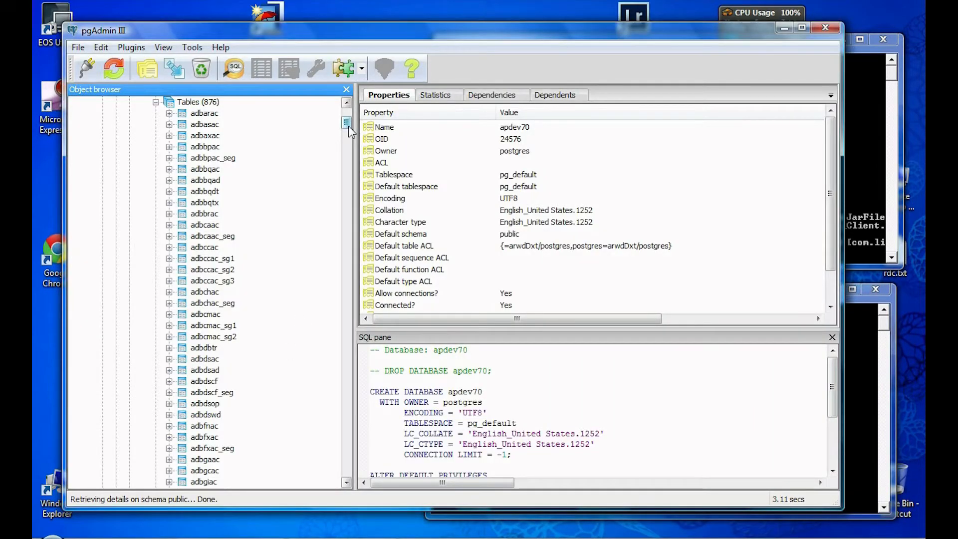
{"action": "left_click_drag", "start_coordinate": [349, 126], "coordinate": [349, 112]}
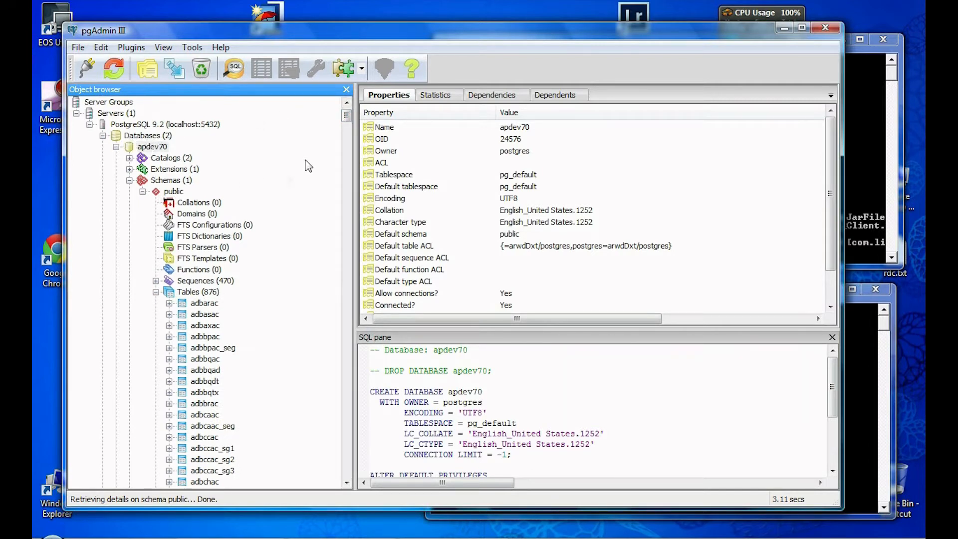
{"action": "left_click_drag", "start_coordinate": [346, 117], "coordinate": [346, 118]}
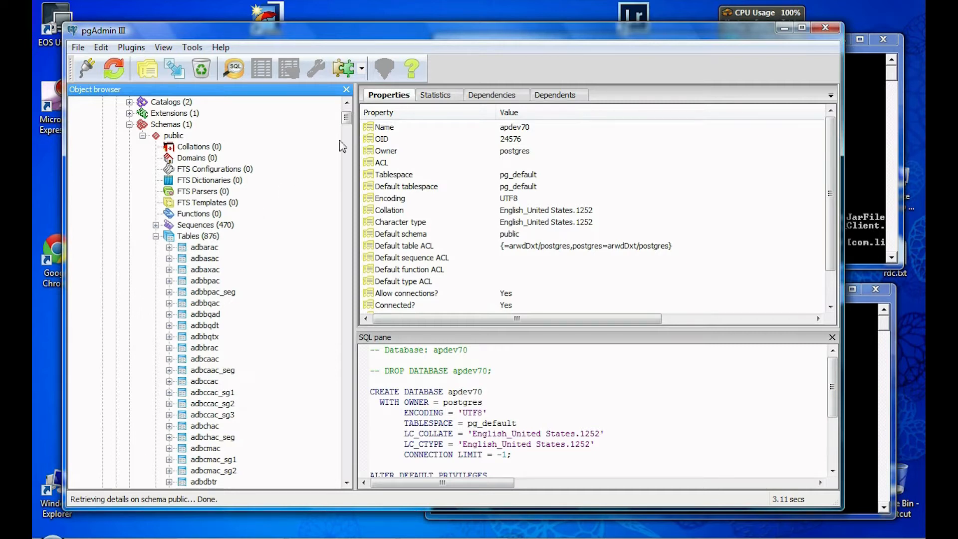
{"action": "scroll", "coordinate": [351, 116], "scroll_direction": "up", "scroll_amount": 2}
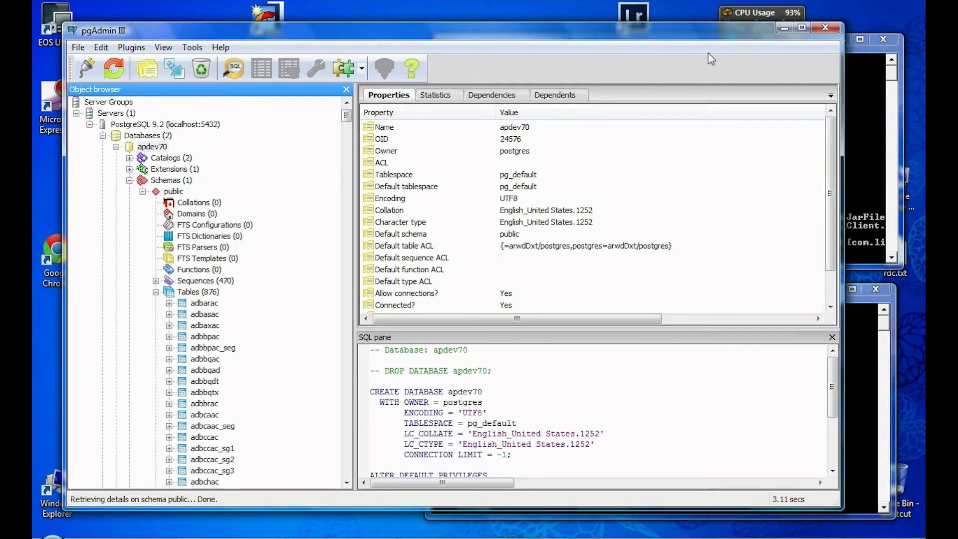
{"action": "left_click", "coordinate": [784, 28]}
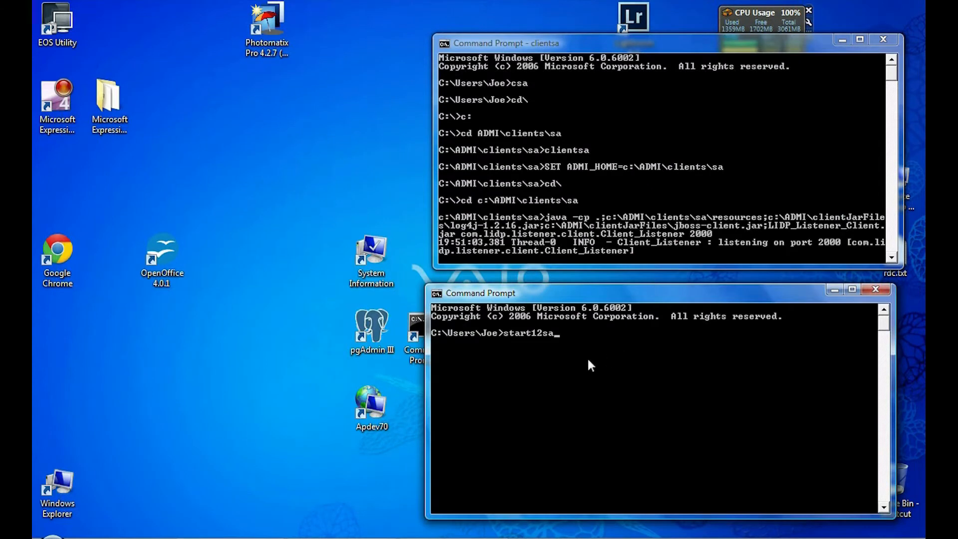
Step: Run start12sa to start the JBoss server, then launch the Apdev70 client
{"action": "key", "text": "Return"}
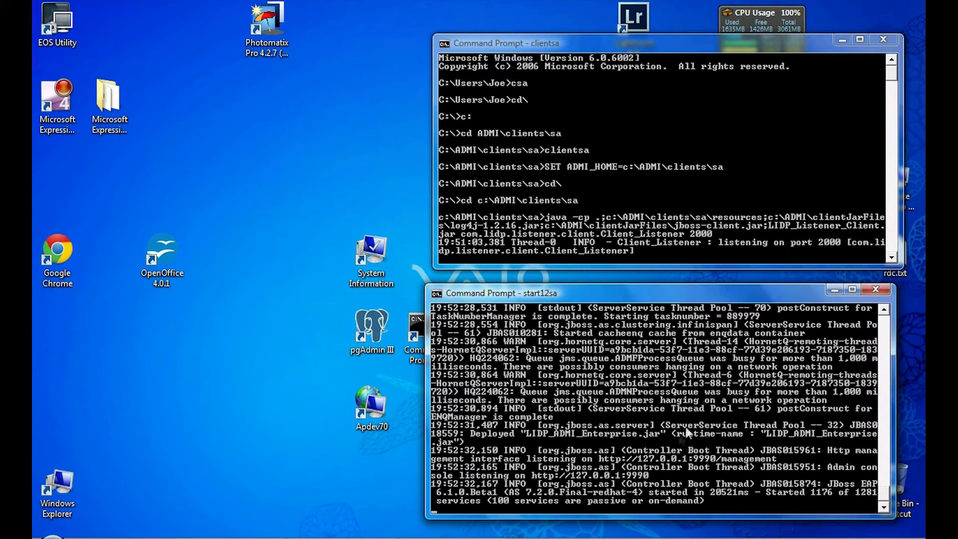
{"action": "left_click", "coordinate": [370, 405]}
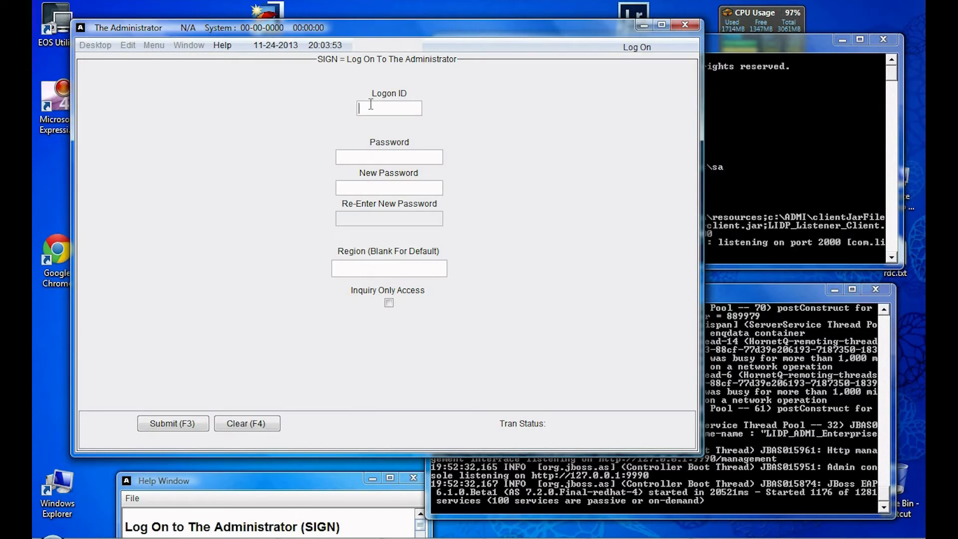
Step: Log on with the operator's ID, password and region, dismissing the logon messages
{"action": "type", "text": "foujo"}
{"action": "key", "text": "Tab"}
{"action": "type", "text": "****"}
{"action": "key", "text": "Tab"}
{"action": "key", "text": "Tab"}
{"action": "type", "text": "tjo70"}
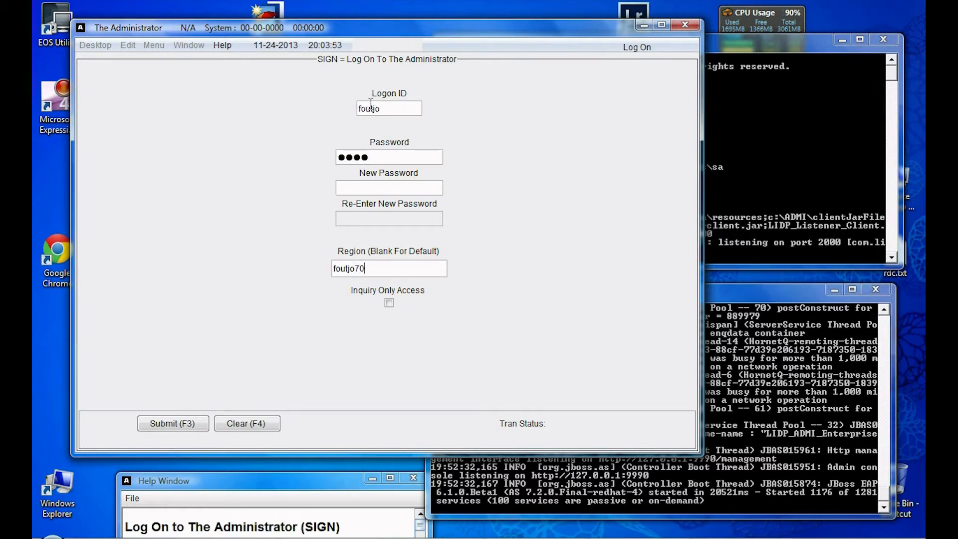
{"action": "left_click", "coordinate": [185, 426]}
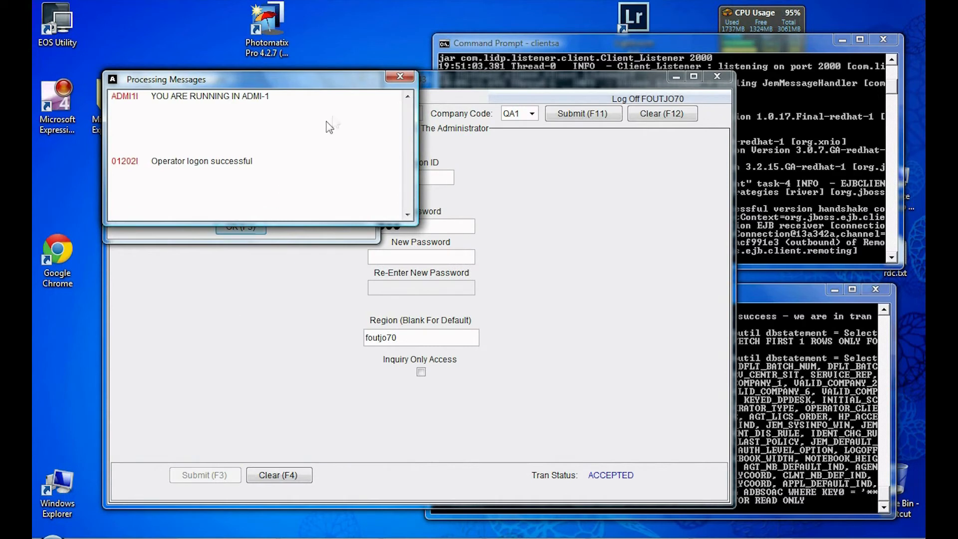
{"action": "left_click", "coordinate": [400, 77]}
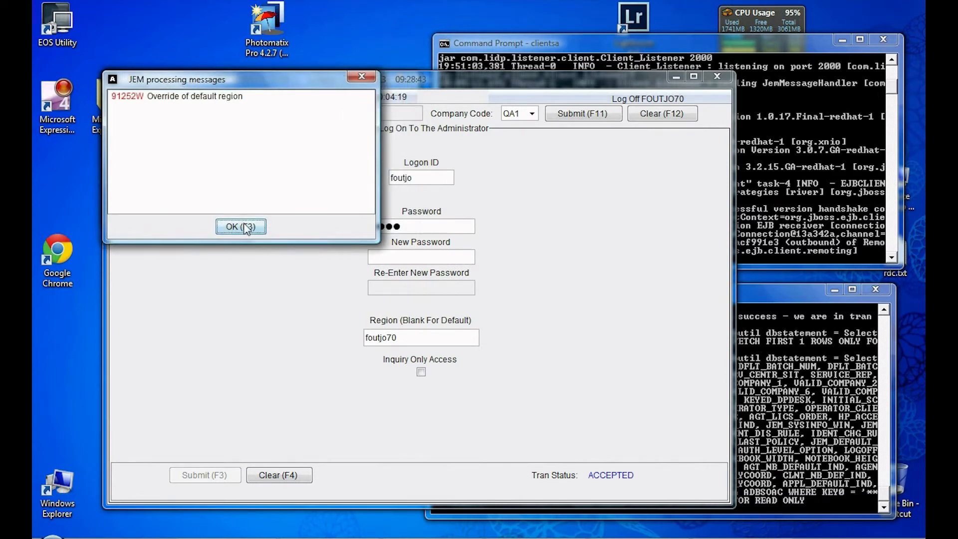
{"action": "left_click", "coordinate": [250, 226]}
Step: Run the sig transaction for the operator and submit the user profile until accepted
{"action": "left_click", "coordinate": [187, 111]}
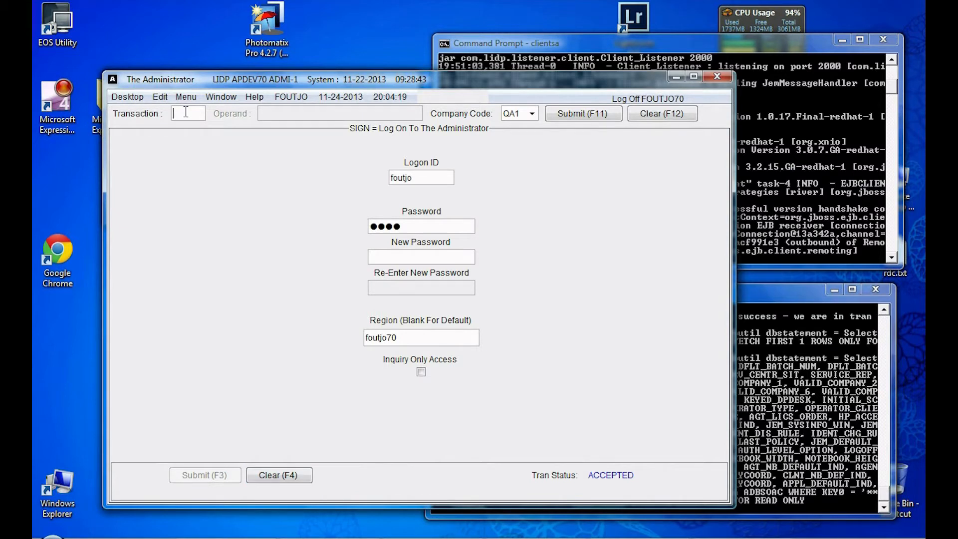
{"action": "type", "text": "sigu"}
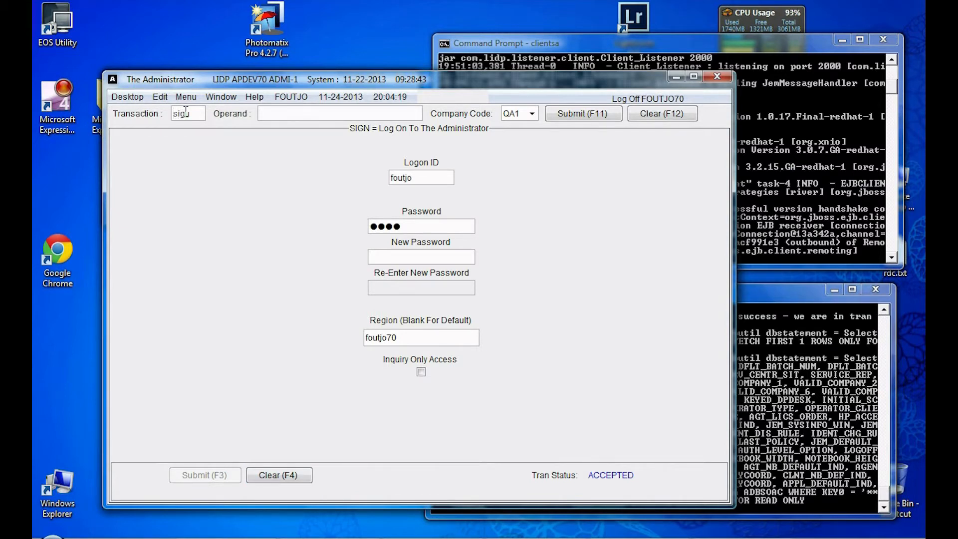
{"action": "type", "text": "foutjo"}
{"action": "left_click", "coordinate": [600, 113]}
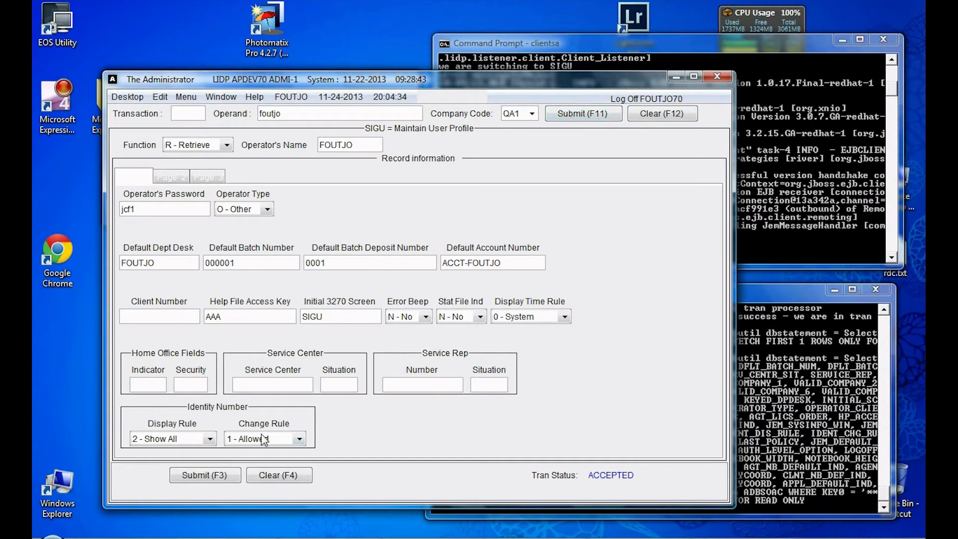
{"action": "left_click", "coordinate": [216, 474]}
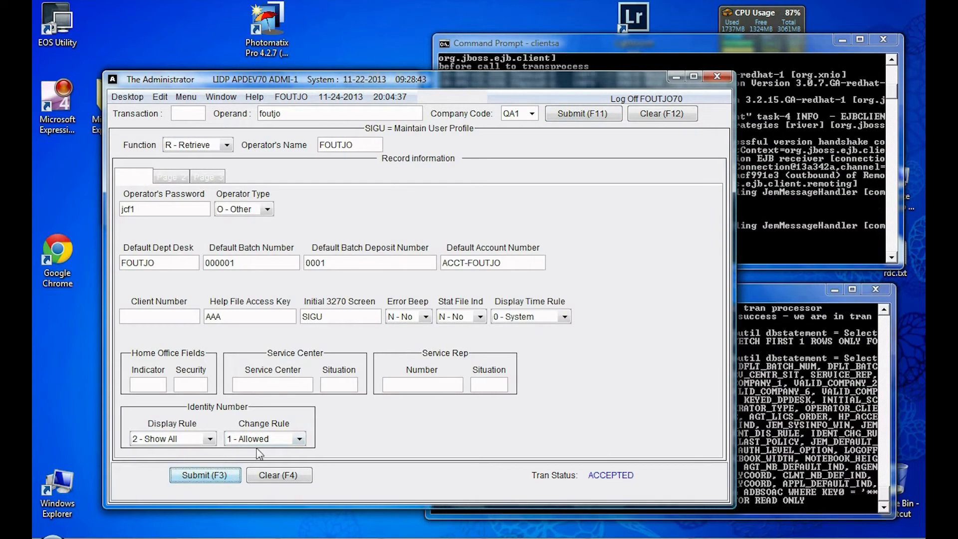
{"action": "left_click", "coordinate": [218, 478]}
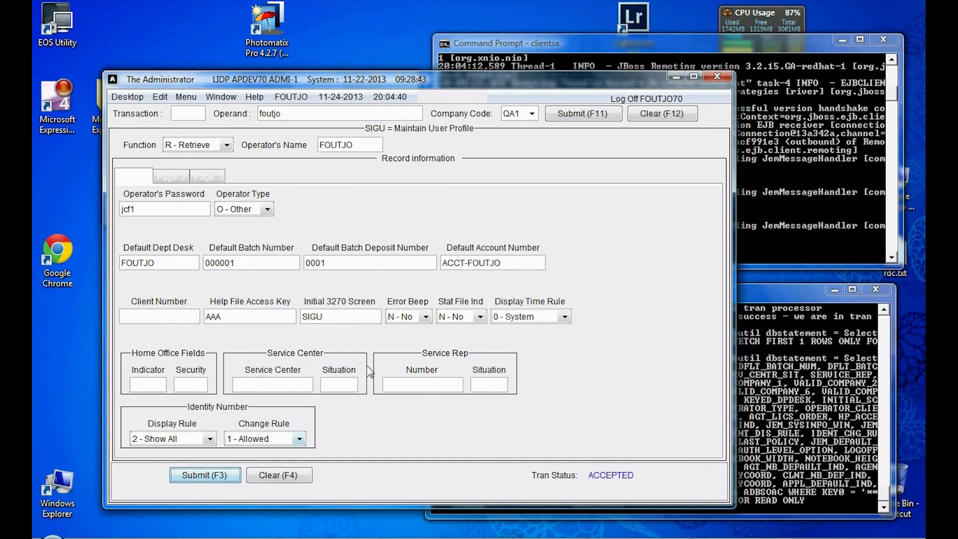
{"action": "left_click", "coordinate": [193, 101]}
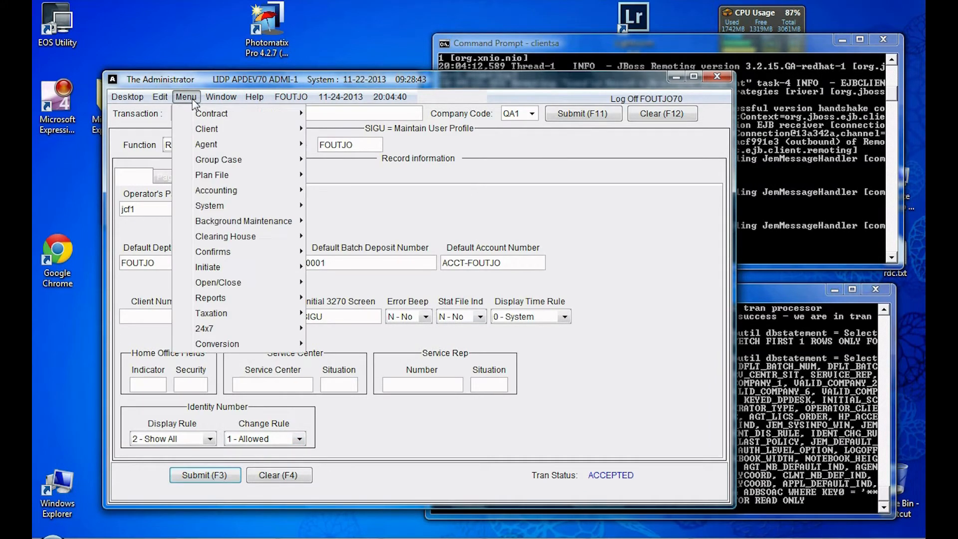
{"action": "mouse_move", "coordinate": [279, 114]}
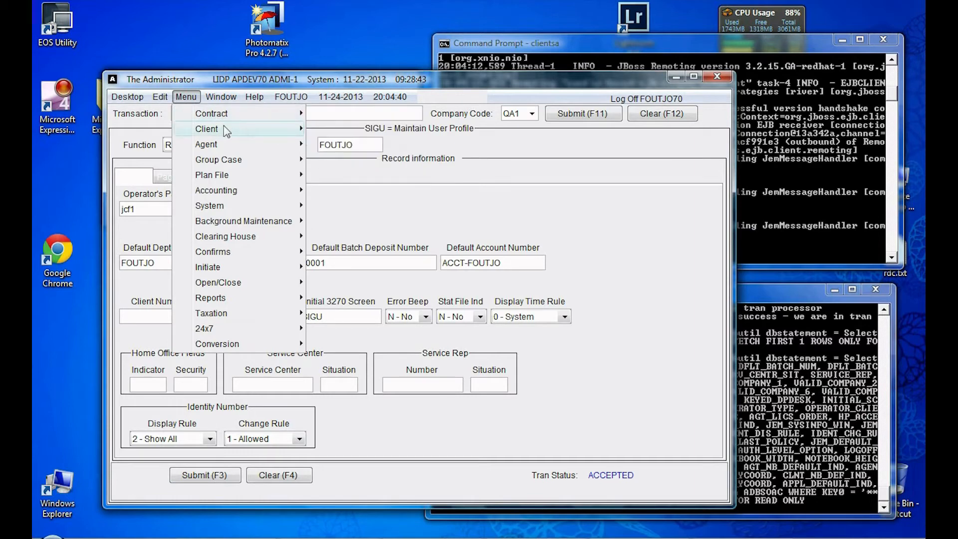
{"action": "mouse_move", "coordinate": [222, 128]}
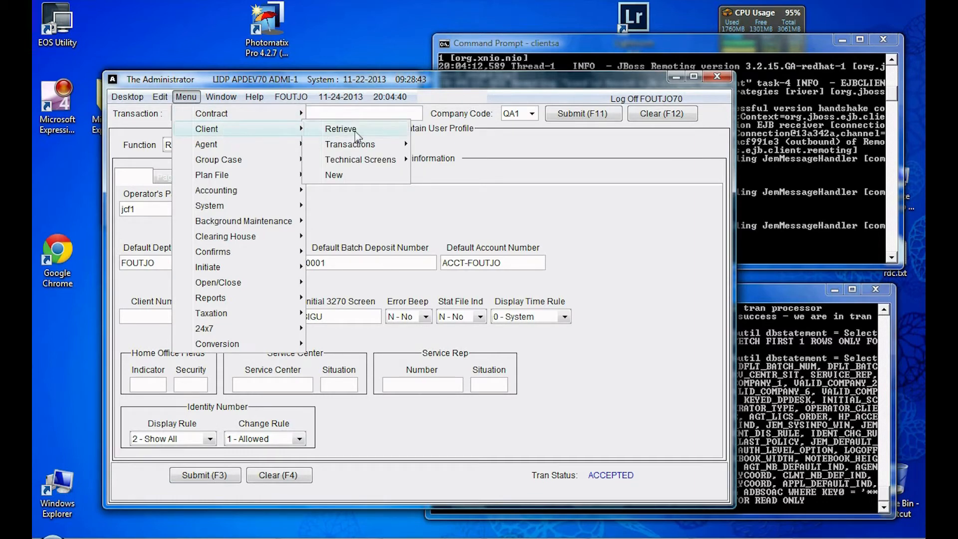
{"action": "left_click", "coordinate": [315, 127]}
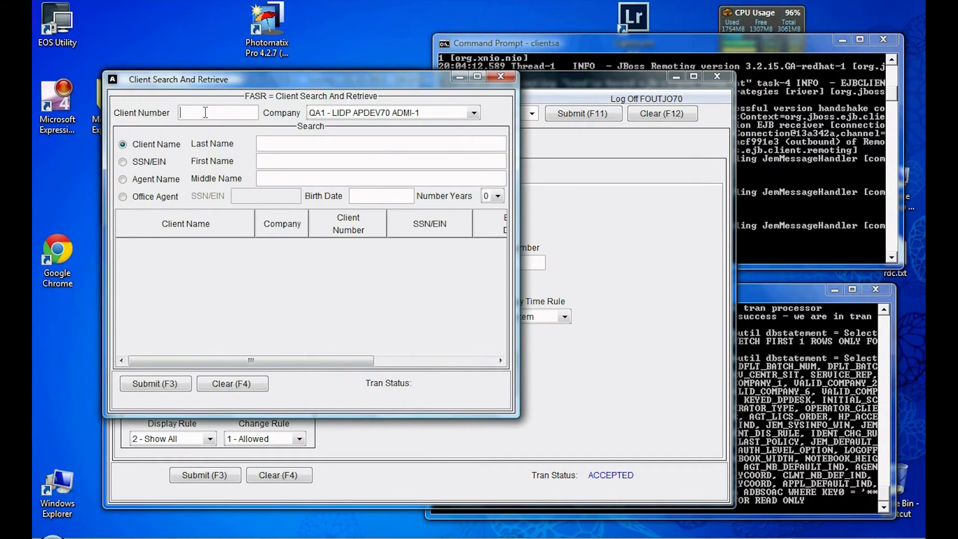
{"action": "type", "text": "client0000"}
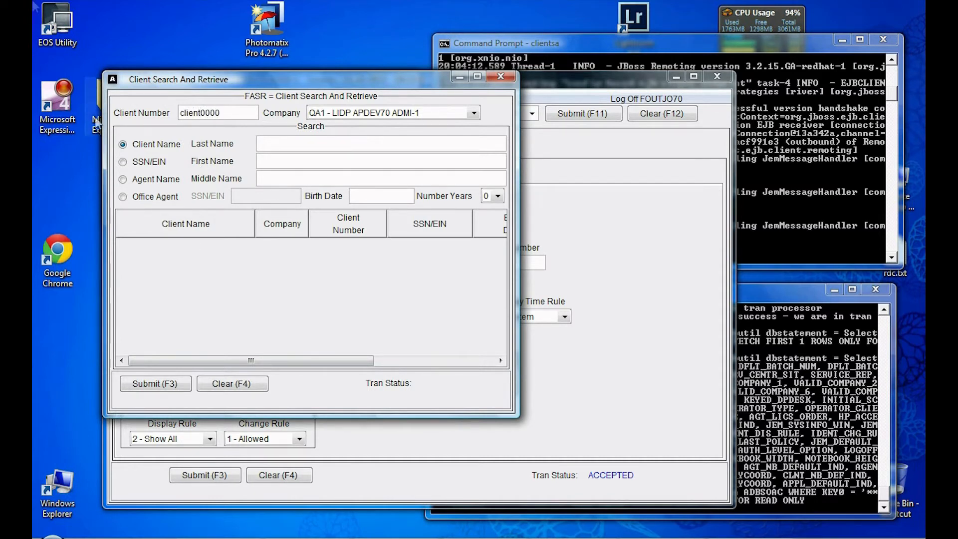
{"action": "double_click", "coordinate": [227, 113]}
{"action": "left_click", "coordinate": [226, 112]}
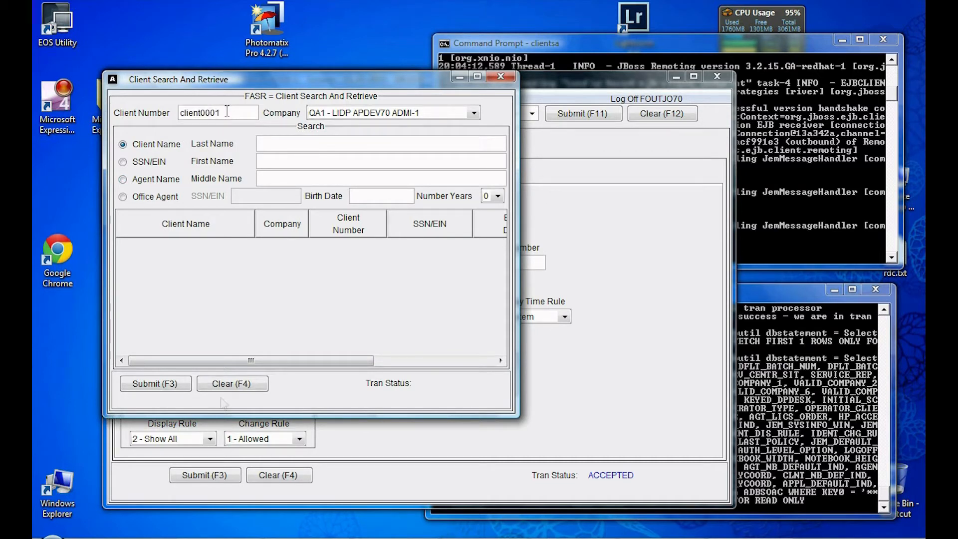
{"action": "left_click", "coordinate": [185, 386]}
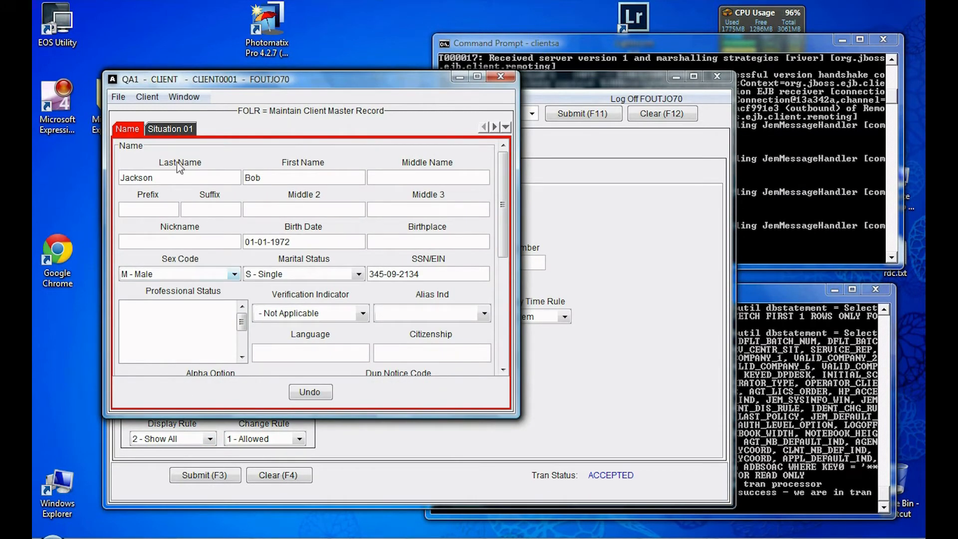
{"action": "left_click", "coordinate": [179, 129]}
{"action": "left_click", "coordinate": [130, 129]}
{"action": "left_click_drag", "start_coordinate": [504, 243], "coordinate": [496, 350]}
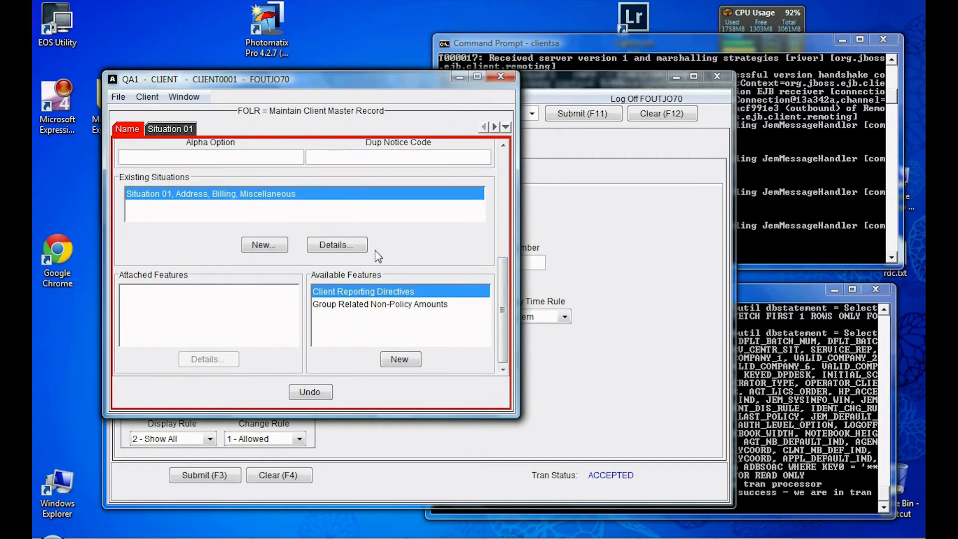
{"action": "left_click", "coordinate": [338, 247]}
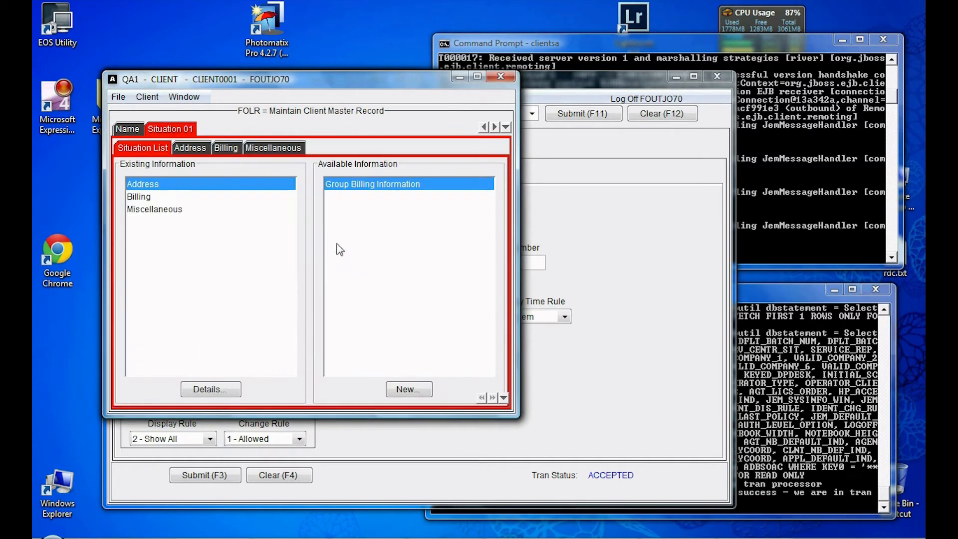
{"action": "left_click", "coordinate": [192, 149]}
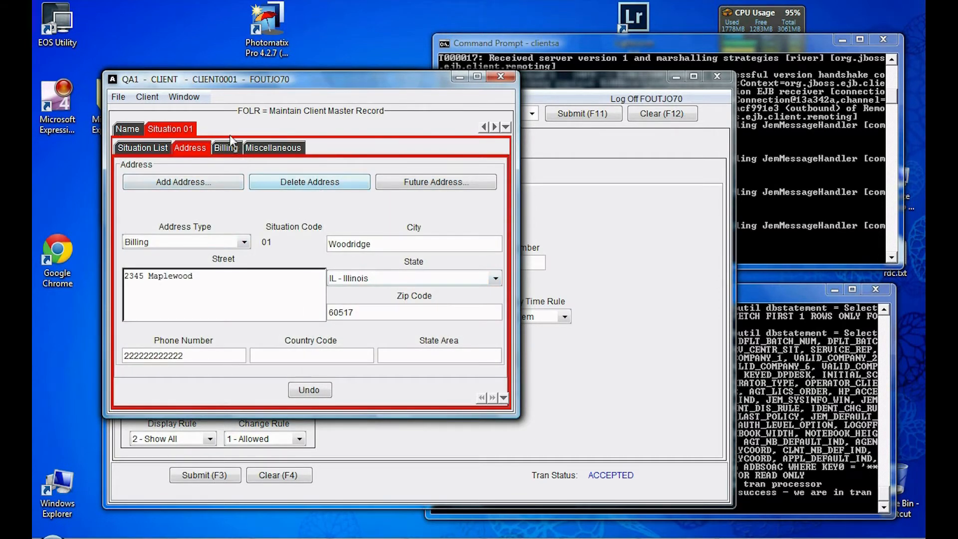
{"action": "left_click", "coordinate": [497, 76]}
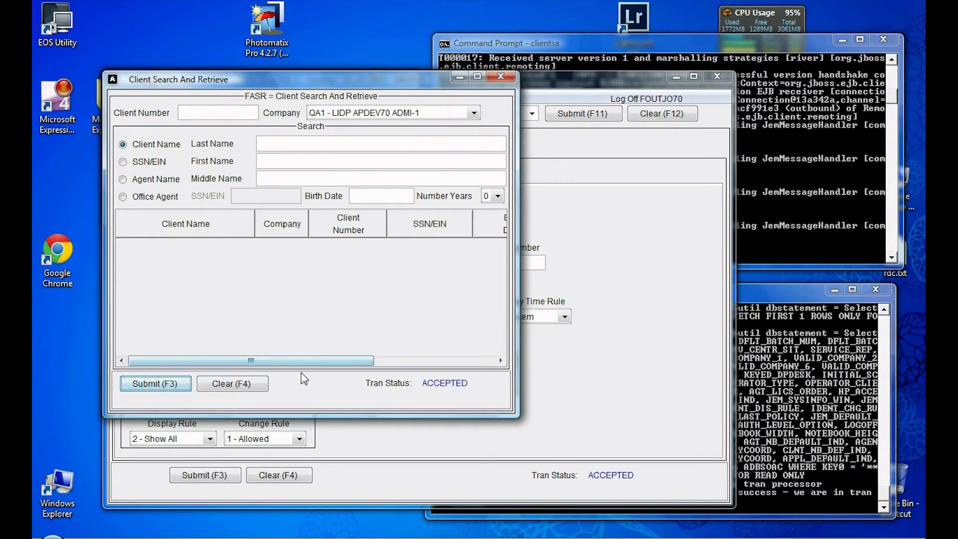
{"action": "left_click", "coordinate": [507, 76]}
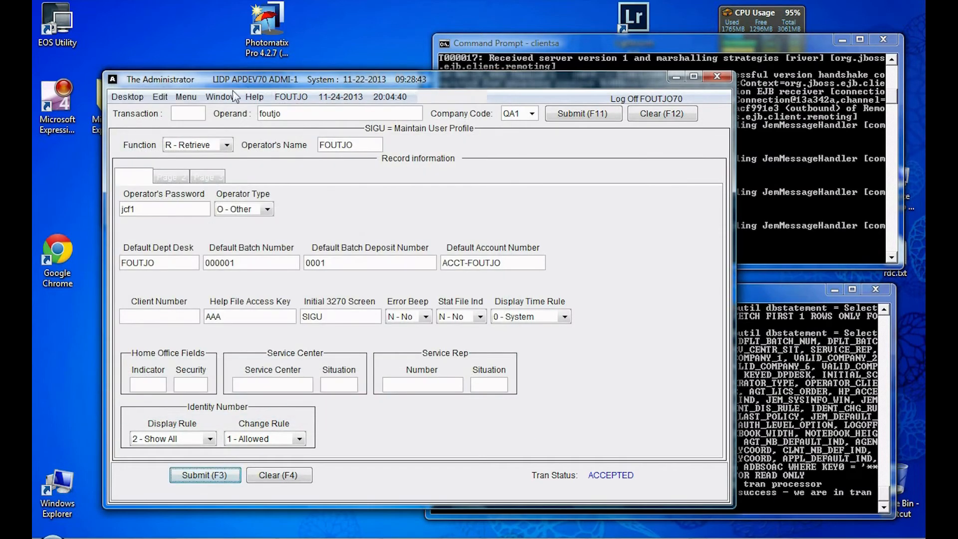
{"action": "left_click", "coordinate": [192, 102]}
{"action": "mouse_move", "coordinate": [224, 143]}
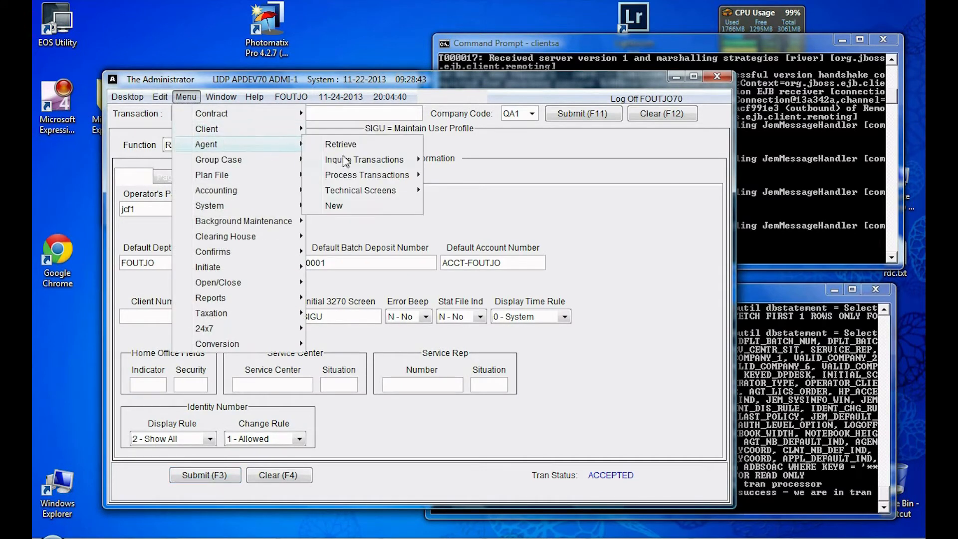
{"action": "left_click", "coordinate": [341, 145]}
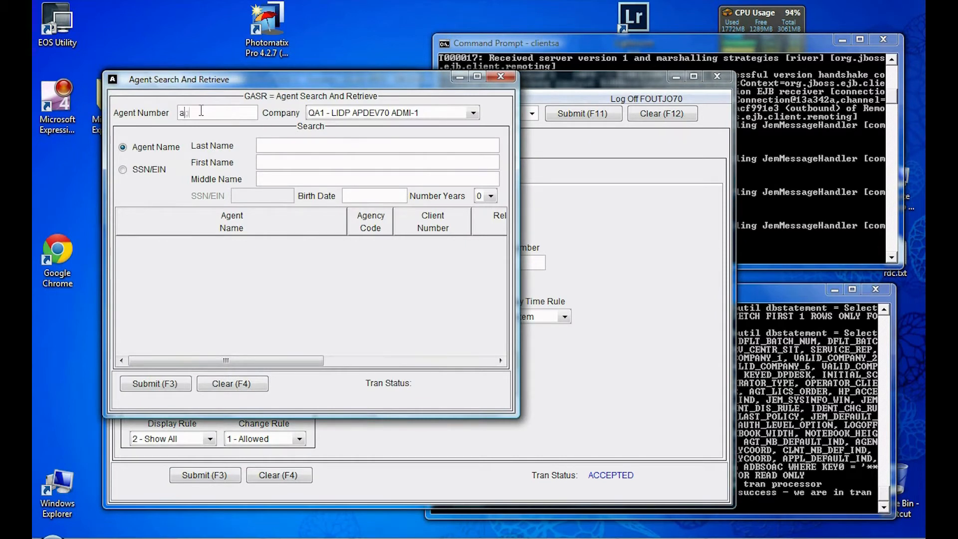
{"action": "type", "text": "agent00001"}
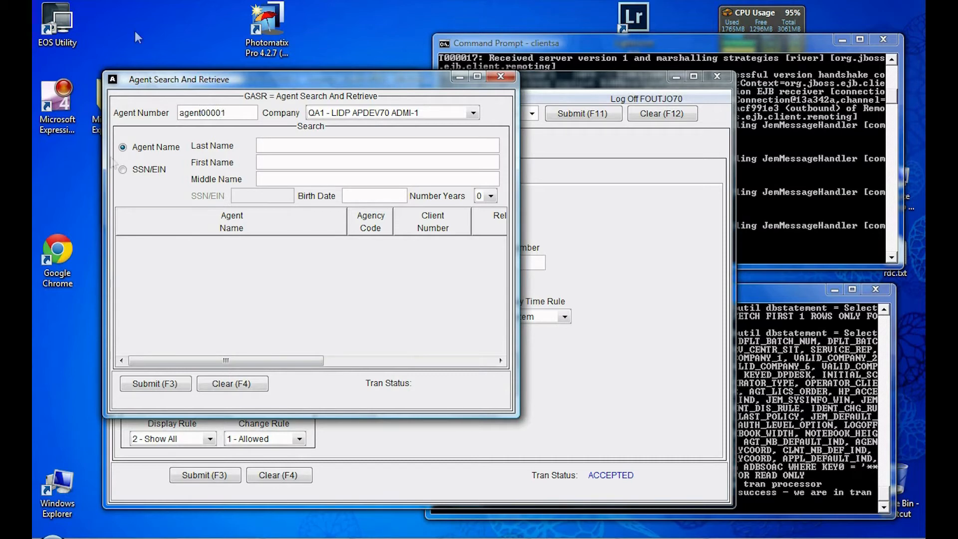
{"action": "left_click", "coordinate": [165, 385]}
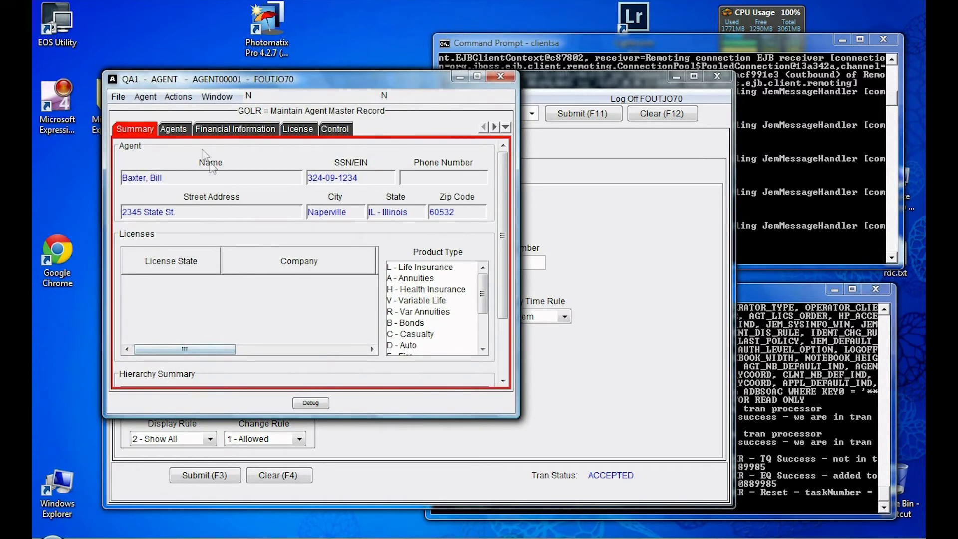
{"action": "left_click", "coordinate": [175, 130]}
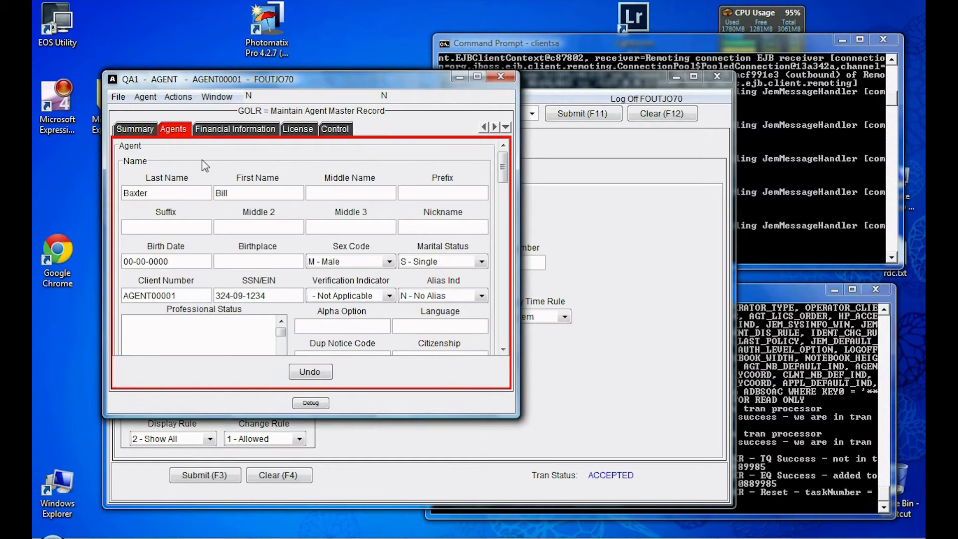
{"action": "left_click", "coordinate": [241, 132]}
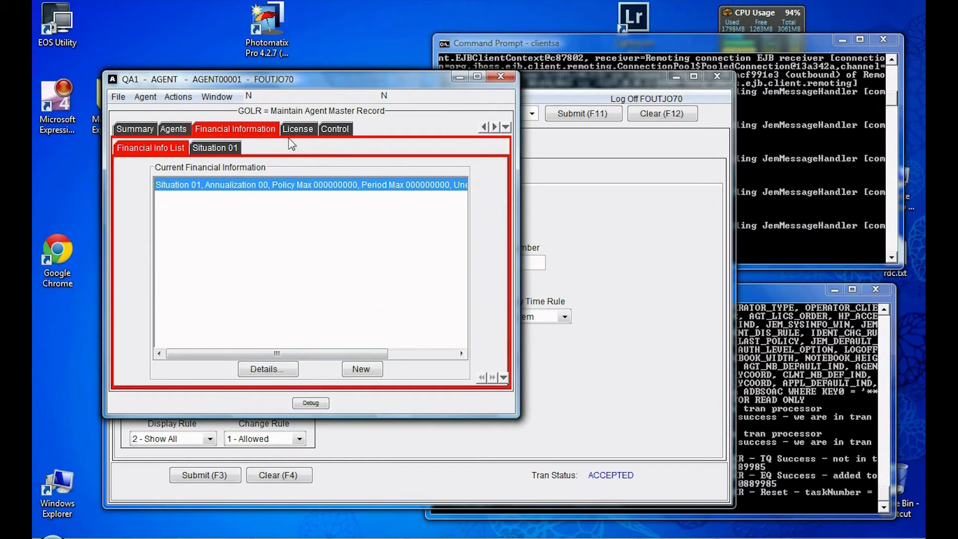
{"action": "left_click", "coordinate": [302, 135]}
{"action": "left_click", "coordinate": [336, 135]}
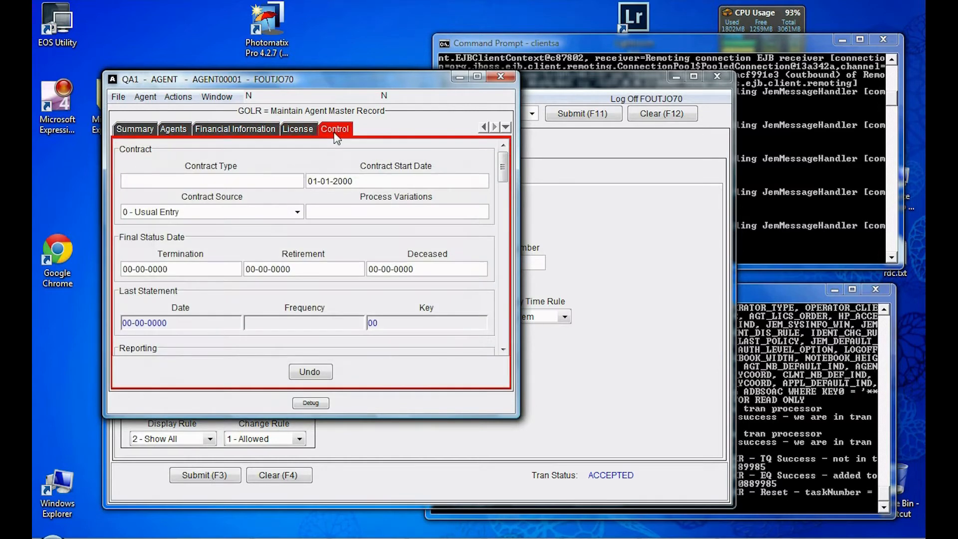
{"action": "left_click_drag", "start_coordinate": [504, 178], "coordinate": [512, 240]}
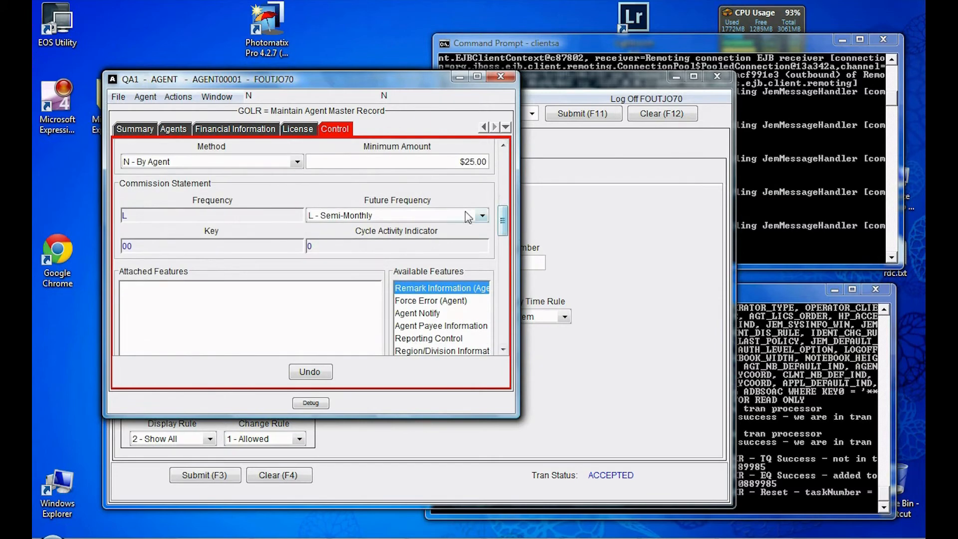
{"action": "left_click", "coordinate": [496, 77]}
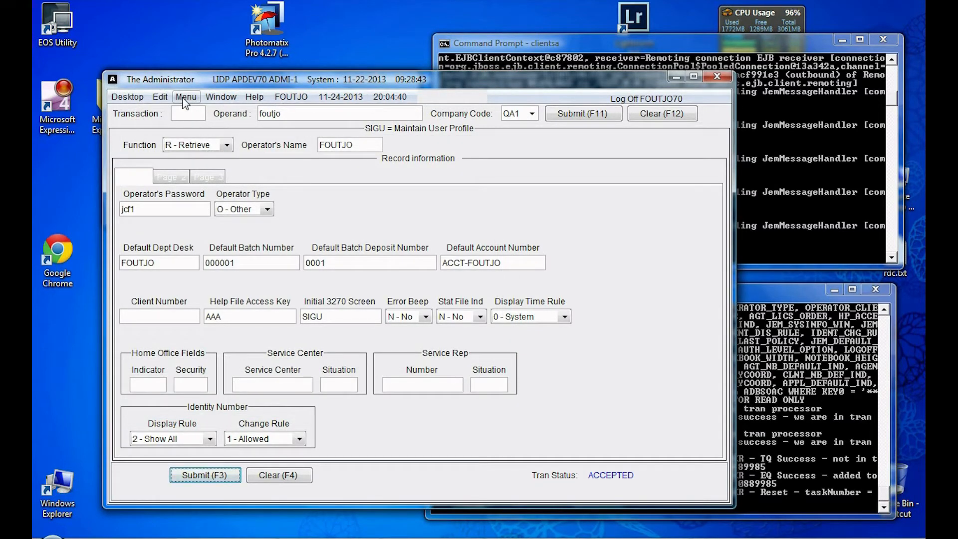
Step: Retrieve the existing contract by its policy number through Menu > Contract > Retrieve
{"action": "left_click", "coordinate": [184, 99]}
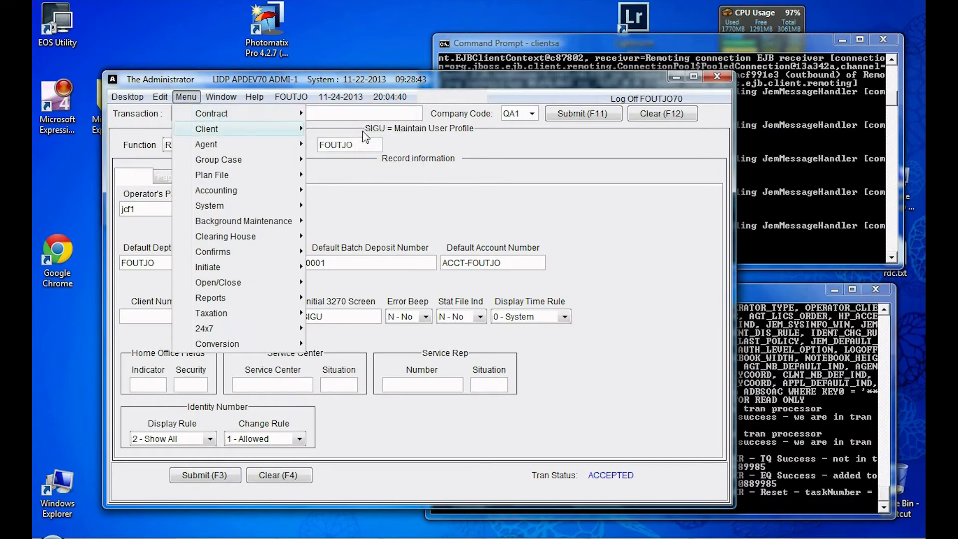
{"action": "mouse_move", "coordinate": [294, 113]}
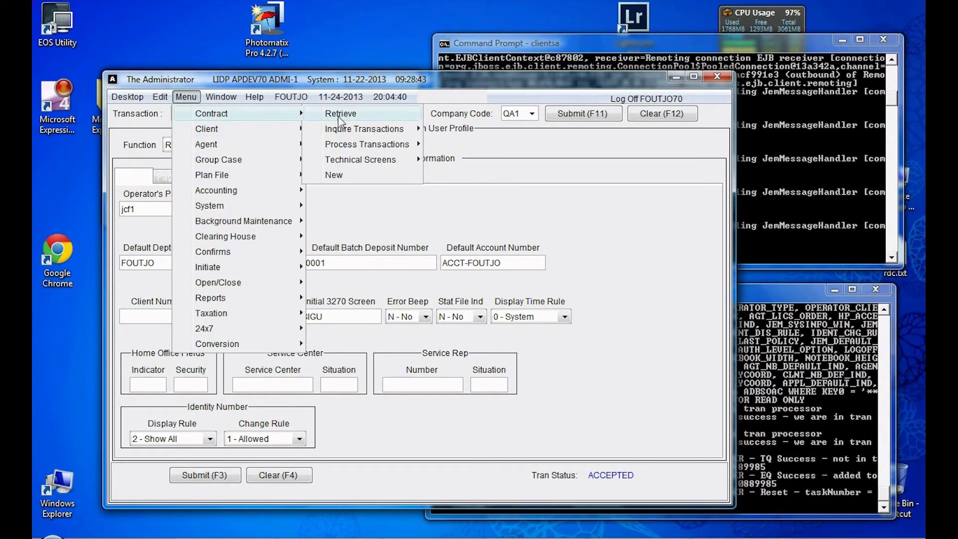
{"action": "left_click", "coordinate": [338, 116]}
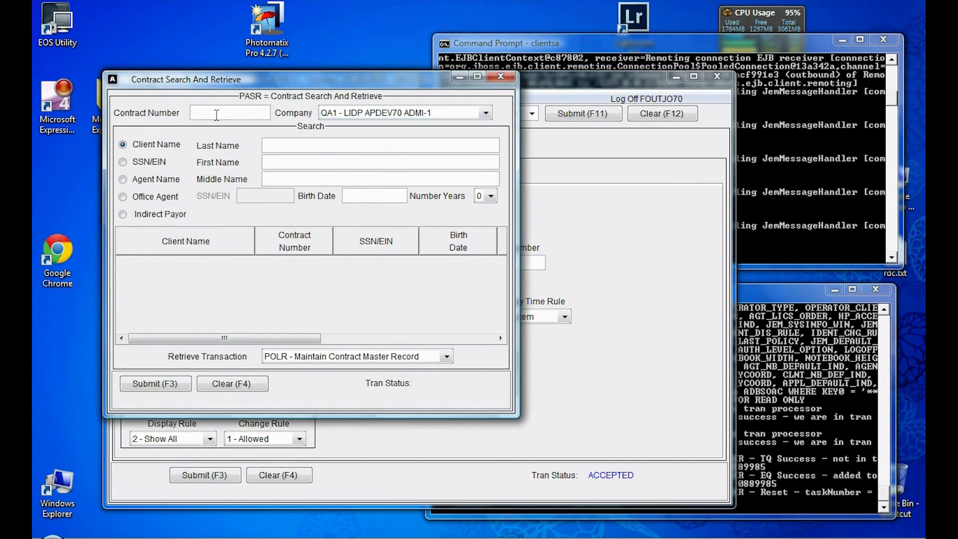
{"action": "type", "text": "policy0001"}
{"action": "left_click", "coordinate": [164, 387]}
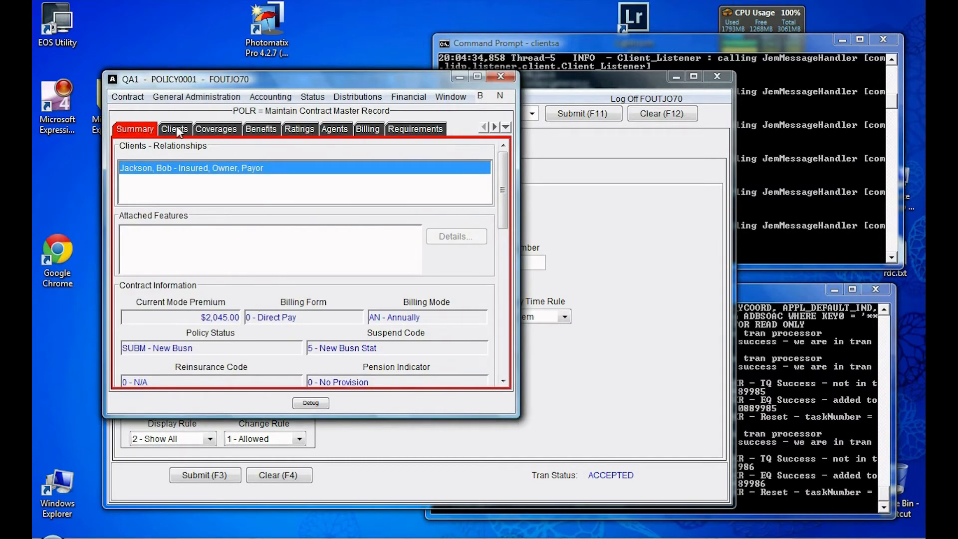
Step: Review the contract's Clients, Coverages (PARORDIN), Benefits, Ratings and Requirements tabs
{"action": "left_click", "coordinate": [177, 131]}
{"action": "left_click", "coordinate": [223, 129]}
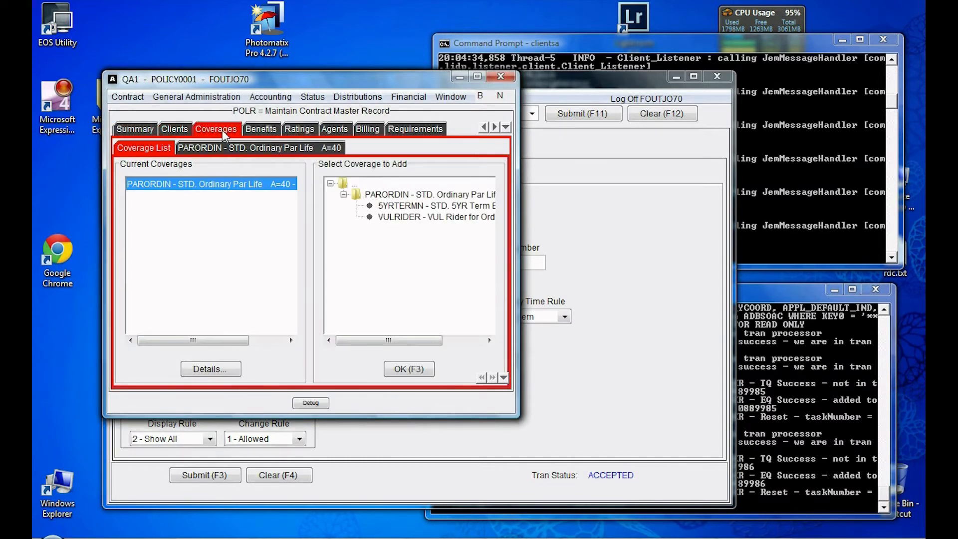
{"action": "left_click", "coordinate": [208, 146]}
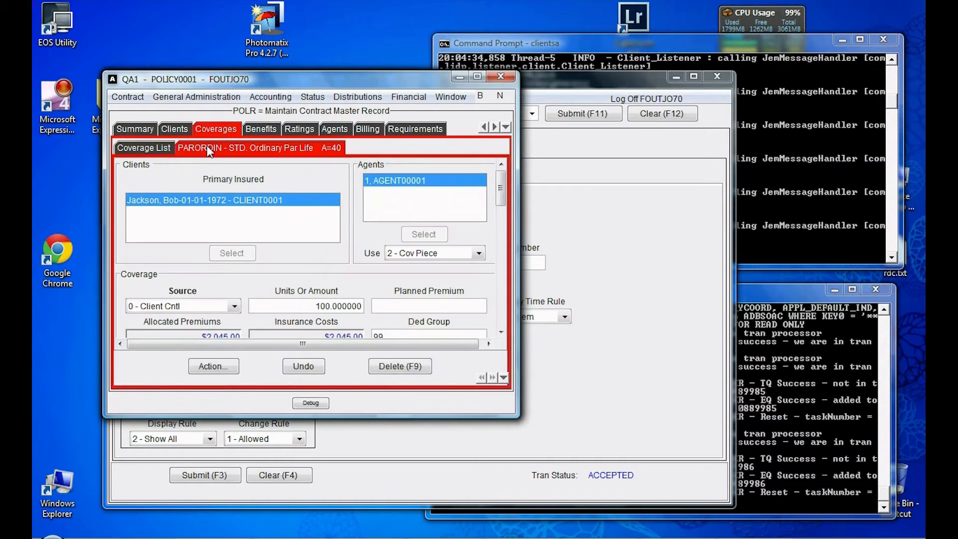
{"action": "left_click_drag", "start_coordinate": [501, 206], "coordinate": [502, 254]}
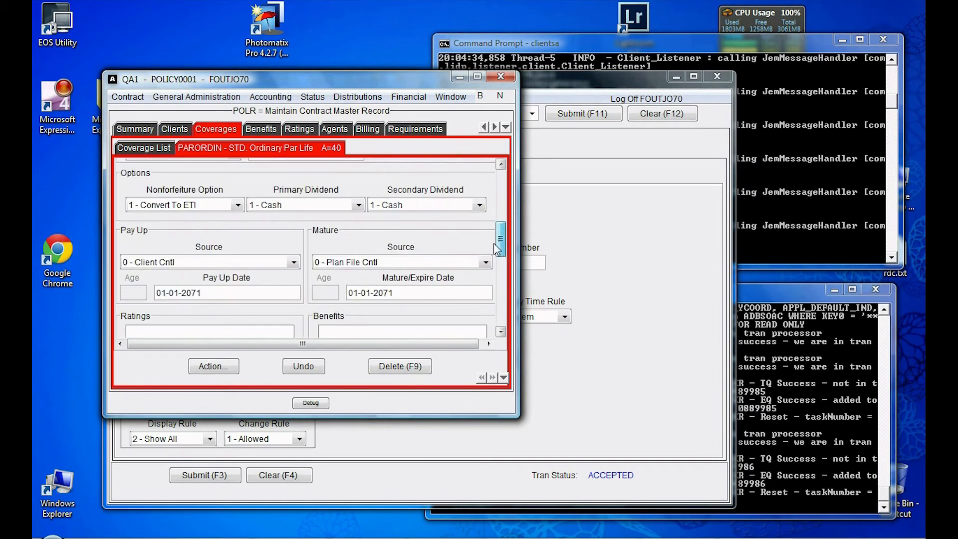
{"action": "left_click", "coordinate": [263, 129]}
{"action": "left_click", "coordinate": [299, 131]}
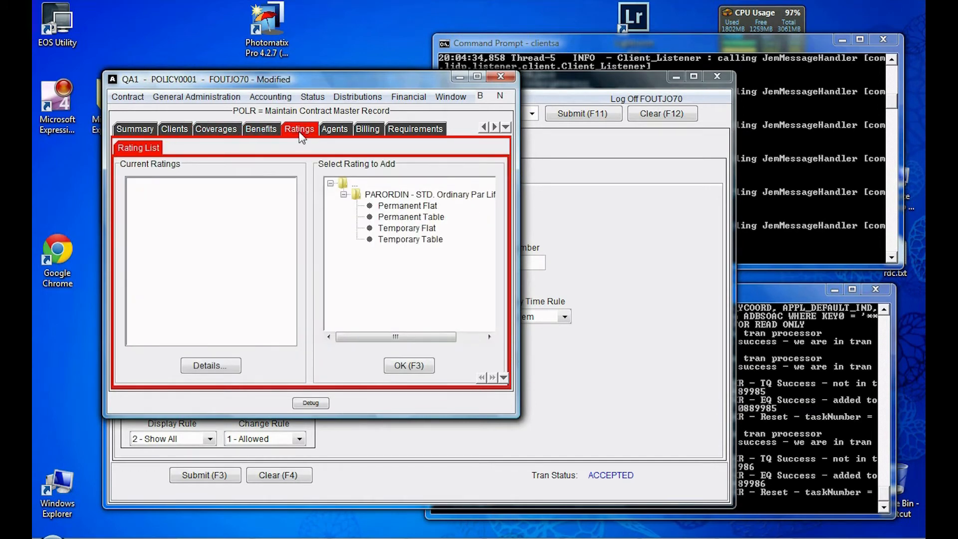
{"action": "left_click", "coordinate": [422, 136]}
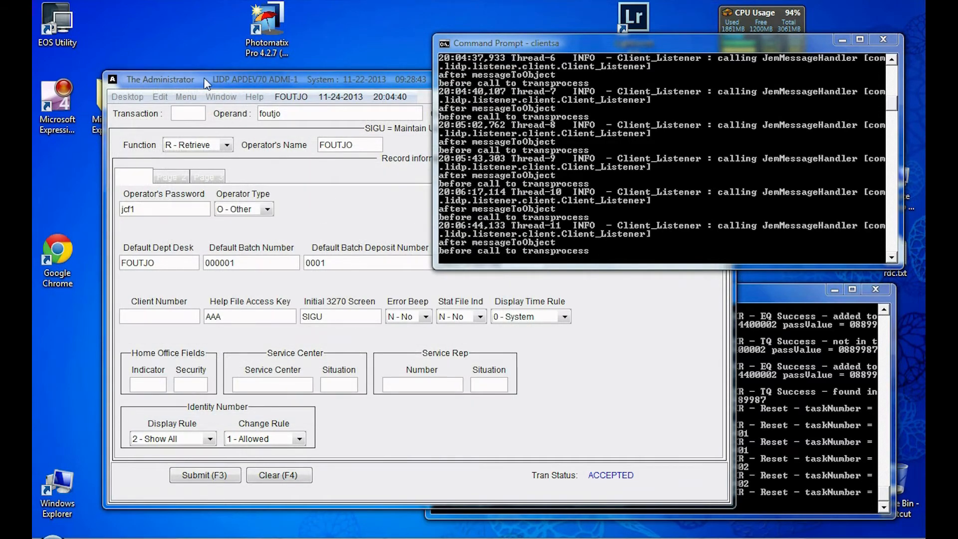
Step: Create a new client through Menu > Client > New, entering its client number under the current company
{"action": "left_click", "coordinate": [223, 80]}
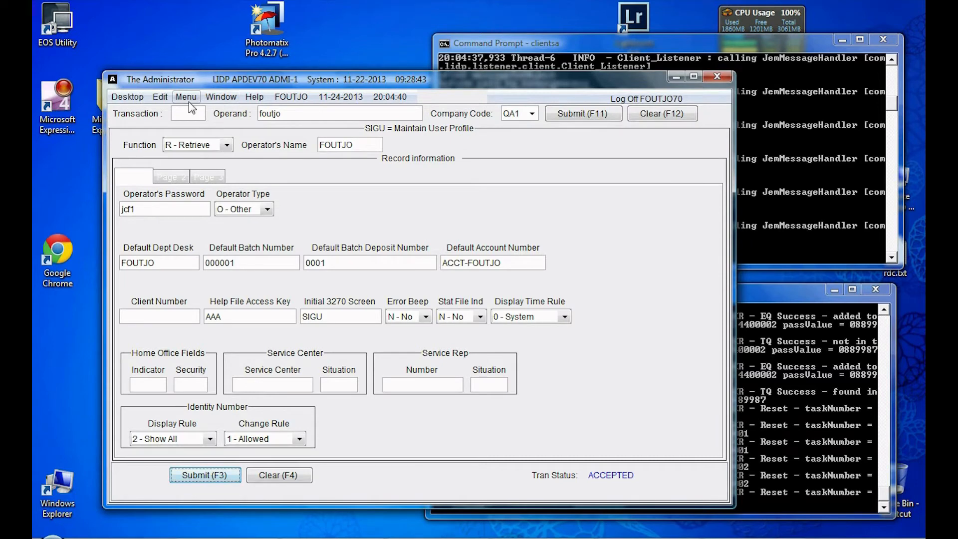
{"action": "left_click", "coordinate": [189, 101]}
{"action": "mouse_move", "coordinate": [215, 128]}
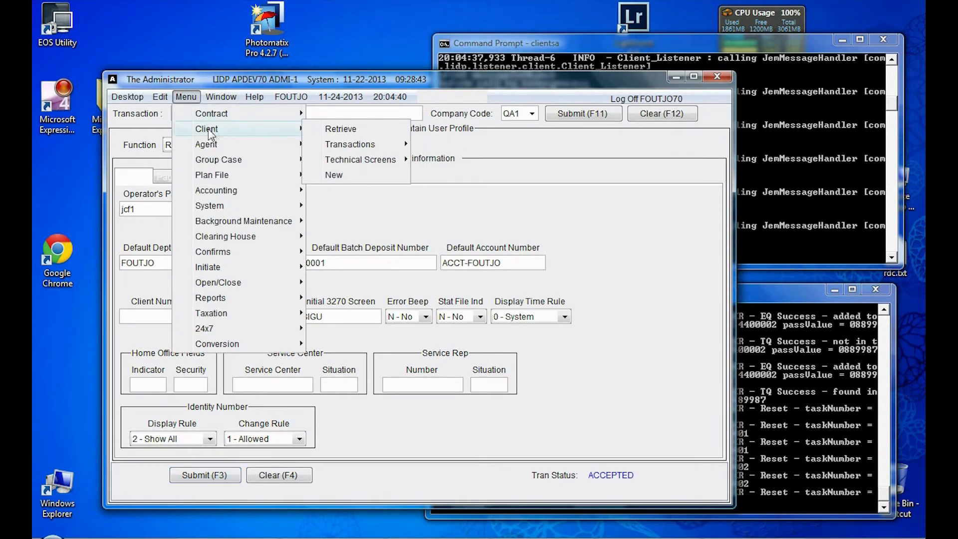
{"action": "left_click", "coordinate": [330, 174]}
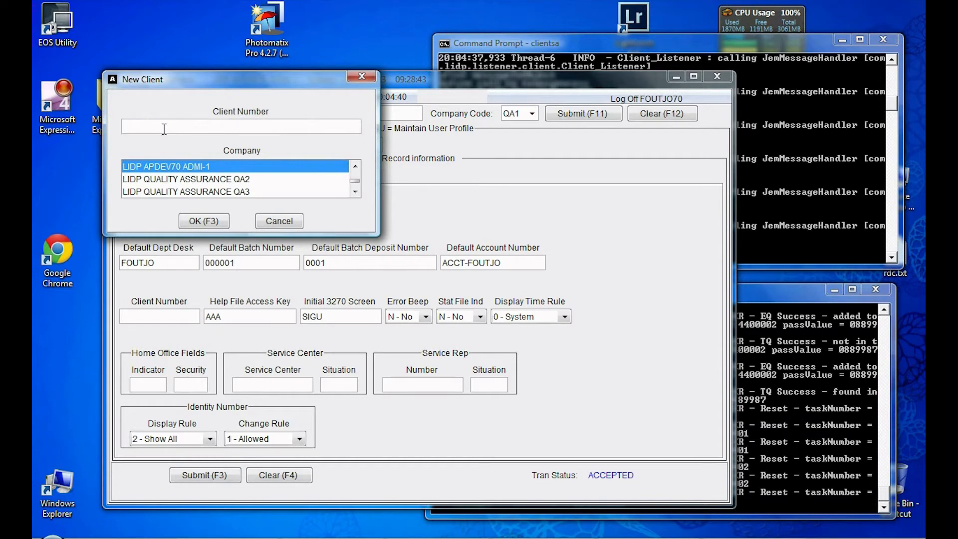
{"action": "type", "text": "client0005"}
{"action": "left_click", "coordinate": [207, 221]}
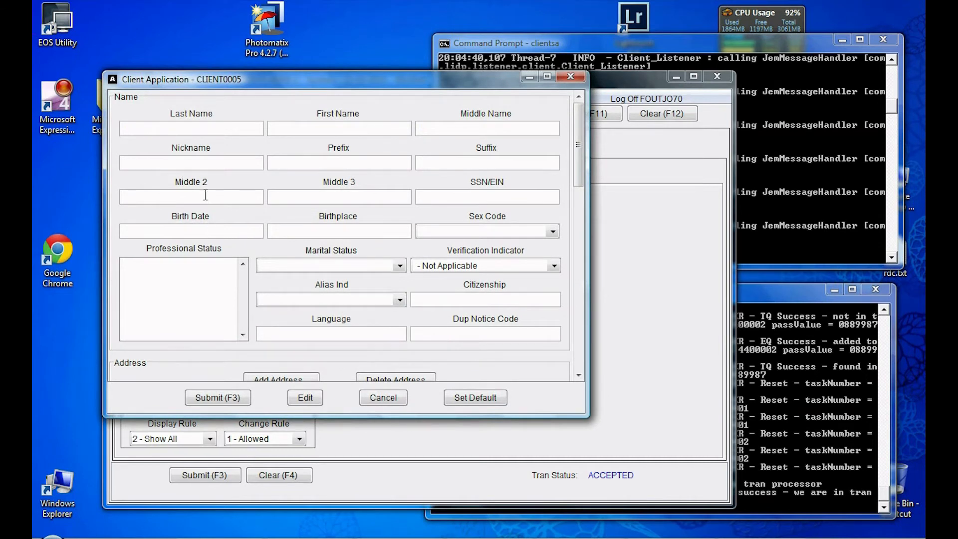
Step: Enter the client's last name and SSN, with sex M - Male and status S - Single
{"action": "left_click", "coordinate": [155, 127]}
{"action": "type", "text": "Tom"}
{"action": "left_click", "coordinate": [438, 201]}
{"action": "left_click", "coordinate": [553, 232]}
{"action": "left_click", "coordinate": [492, 246]}
{"action": "left_click", "coordinate": [400, 266]}
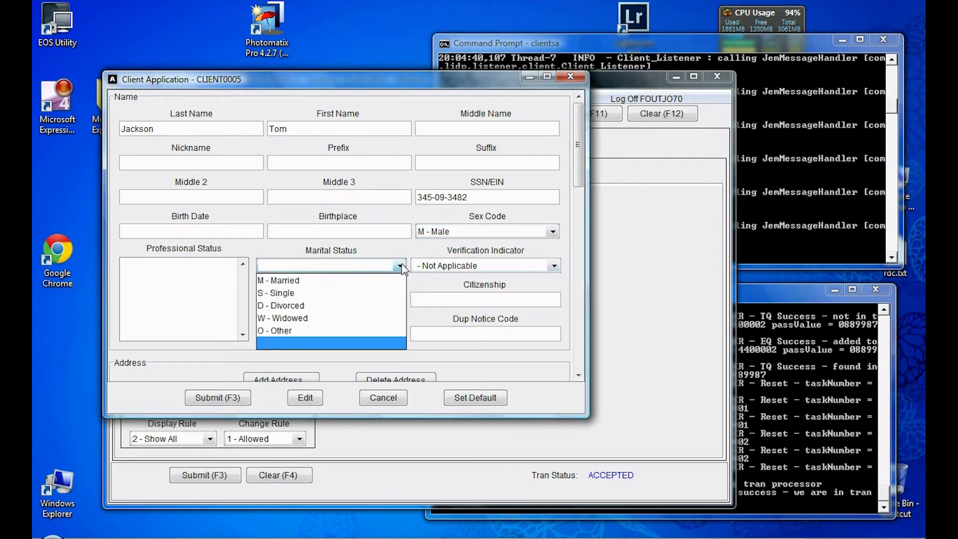
{"action": "left_click", "coordinate": [322, 290]}
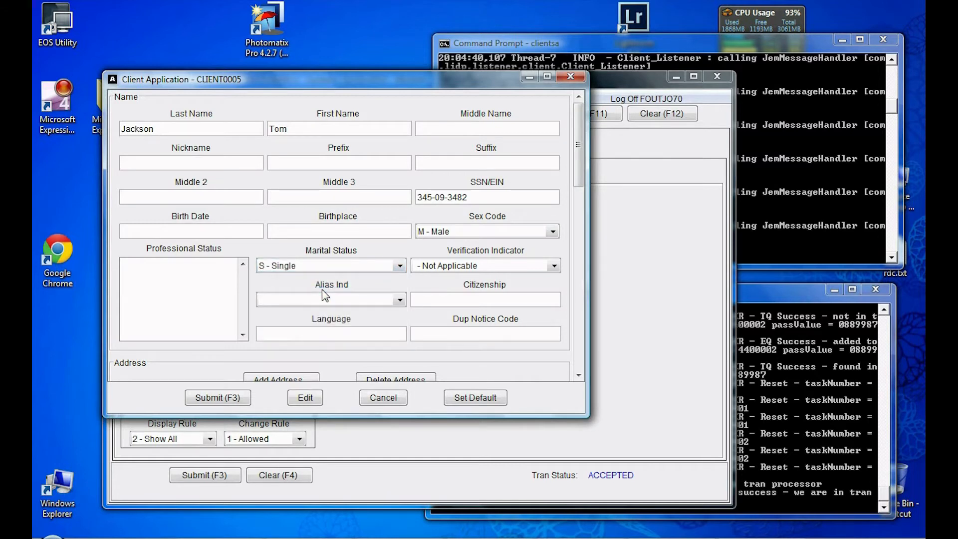
Step: Enter birth date 01-01-1972, then begin adding a new address for the client
{"action": "left_click", "coordinate": [154, 233]}
{"action": "type", "text": "01-01-"}
{"action": "type", "text": "1011"}
{"action": "type", "text": "972"}
{"action": "key", "text": "Tab"}
{"action": "left_click", "coordinate": [578, 376]}
{"action": "left_click", "coordinate": [578, 376]}
{"action": "left_click", "coordinate": [578, 375]}
{"action": "left_click", "coordinate": [579, 375]}
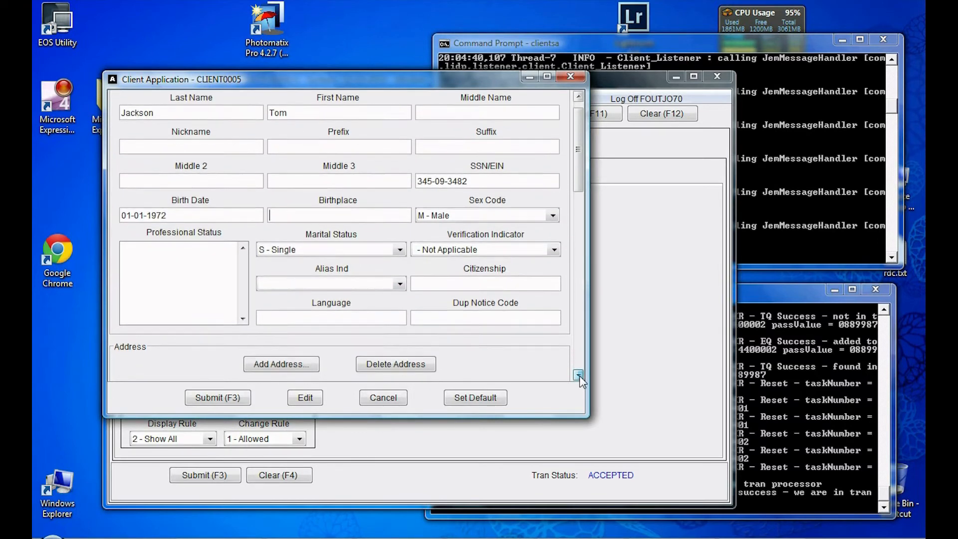
{"action": "left_click", "coordinate": [578, 375]}
{"action": "left_click_drag", "start_coordinate": [582, 184], "coordinate": [581, 212]}
{"action": "left_click", "coordinate": [278, 277]}
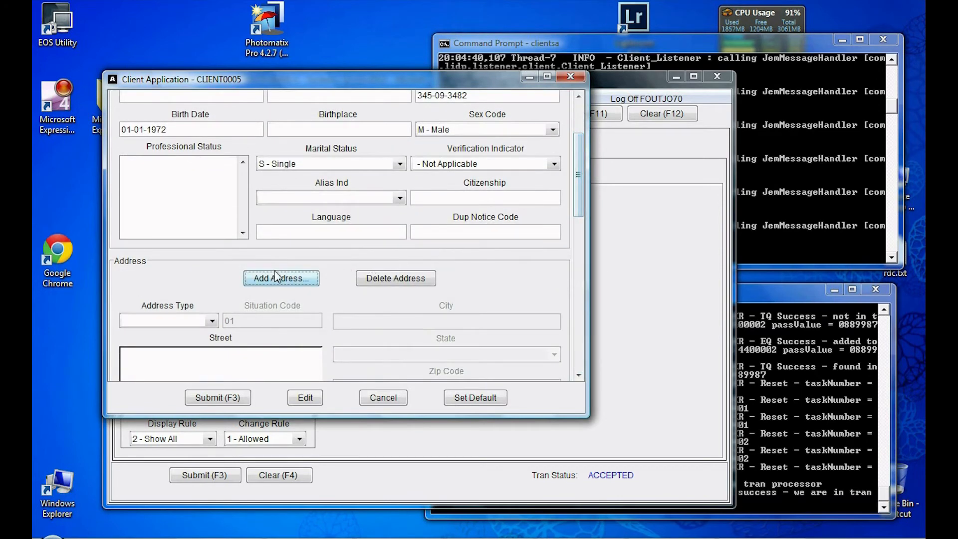
{"action": "left_click", "coordinate": [374, 130]}
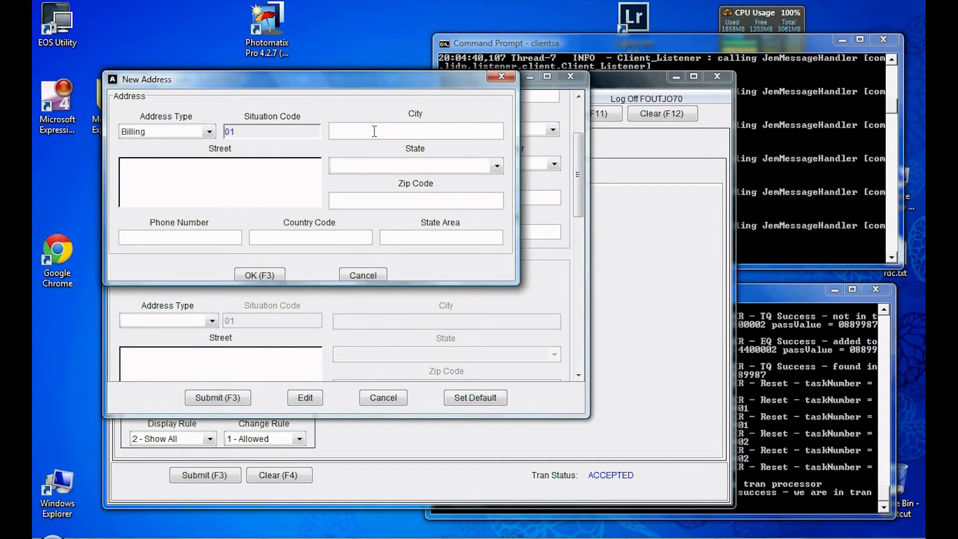
Step: Add a Billing address with the client's city, street, state IL - Illinois and zip code
{"action": "type", "text": "Woodrdige"}
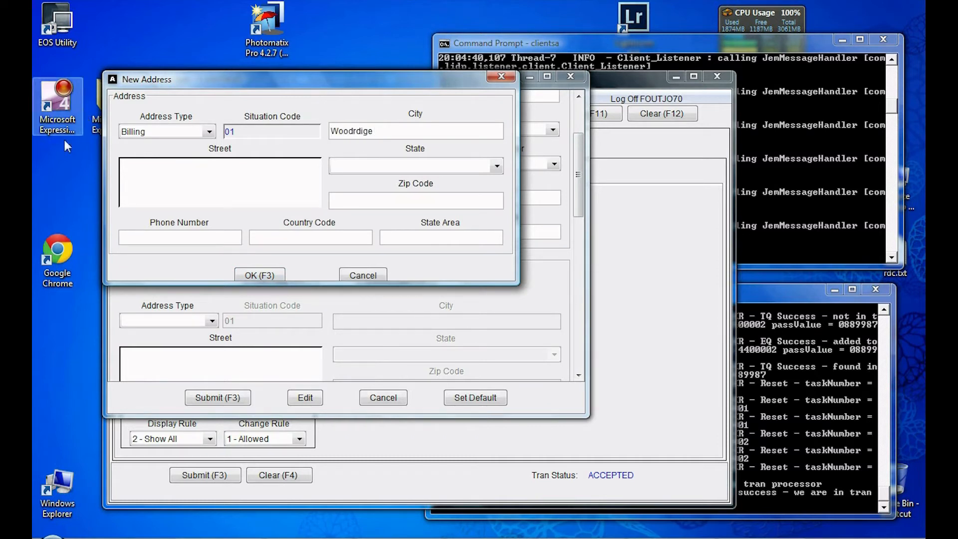
{"action": "left_click", "coordinate": [153, 172]}
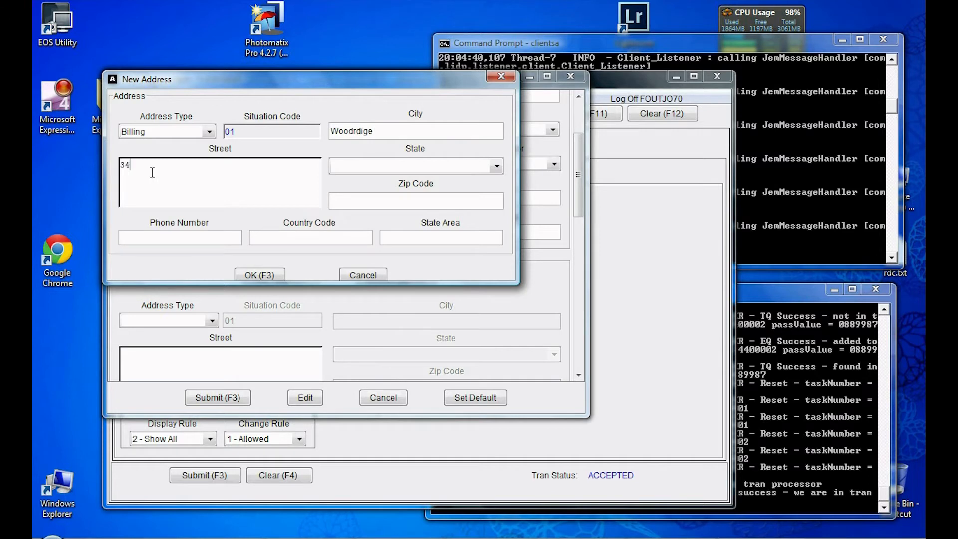
{"action": "left_click", "coordinate": [493, 169]}
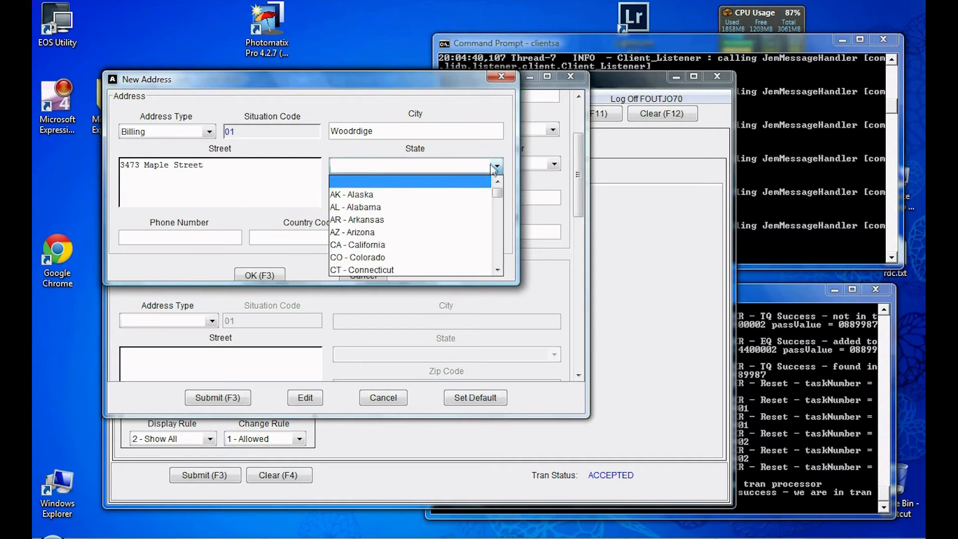
{"action": "scroll", "coordinate": [421, 214], "scroll_direction": "down", "scroll_amount": 1}
{"action": "scroll", "coordinate": [392, 233], "scroll_direction": "up", "scroll_amount": 1}
{"action": "scroll", "coordinate": [392, 233], "scroll_direction": "down", "scroll_amount": 2}
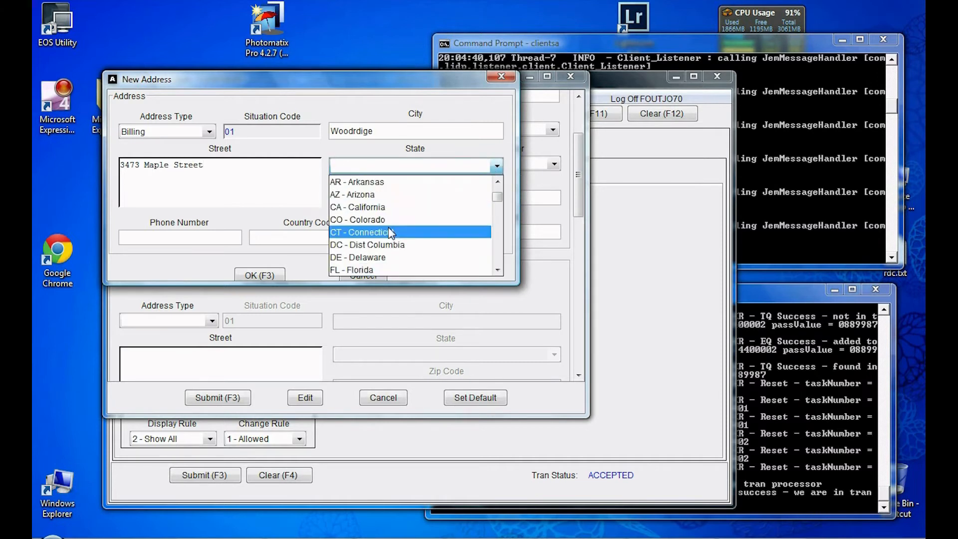
{"action": "scroll", "coordinate": [390, 228], "scroll_direction": "down", "scroll_amount": 2}
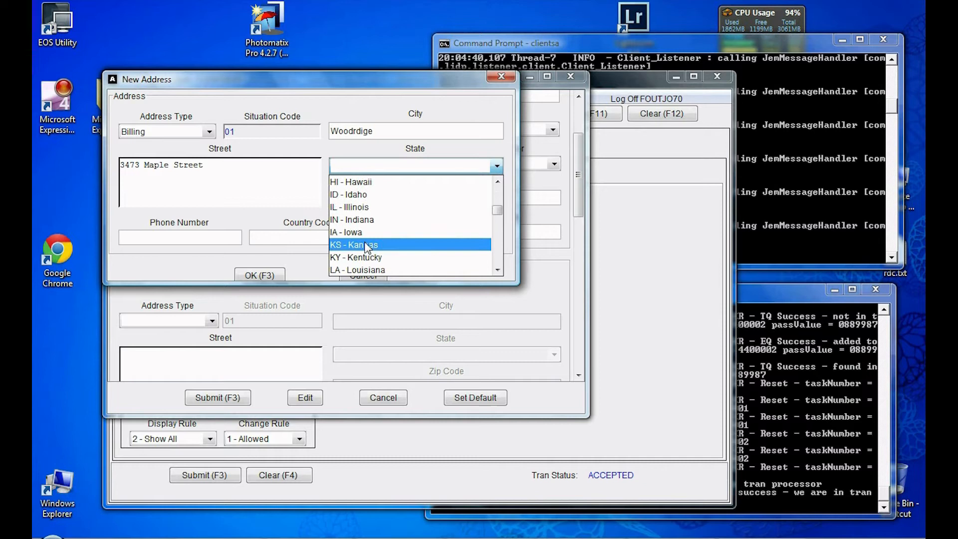
{"action": "left_click", "coordinate": [368, 207]}
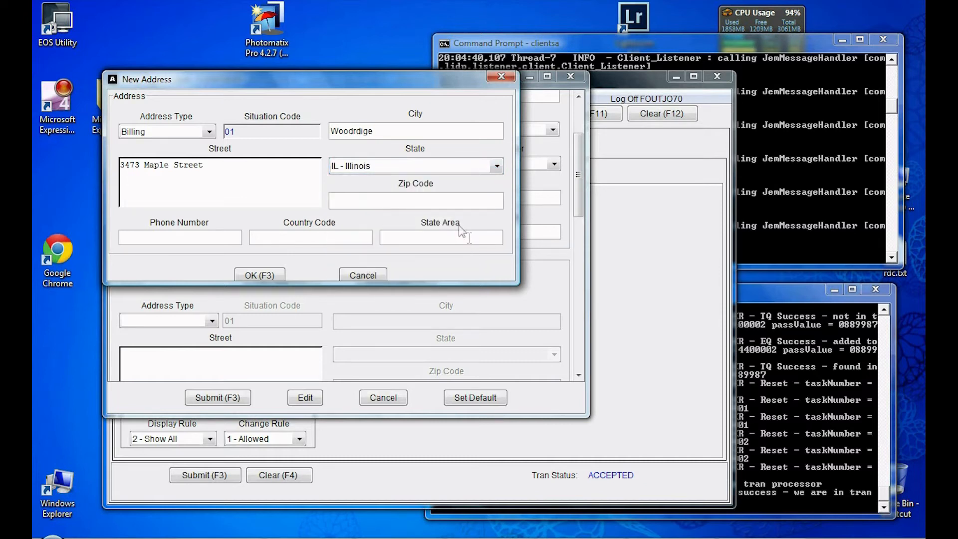
{"action": "left_click", "coordinate": [375, 198]}
{"action": "type", "text": "60517"}
{"action": "left_click", "coordinate": [269, 275]}
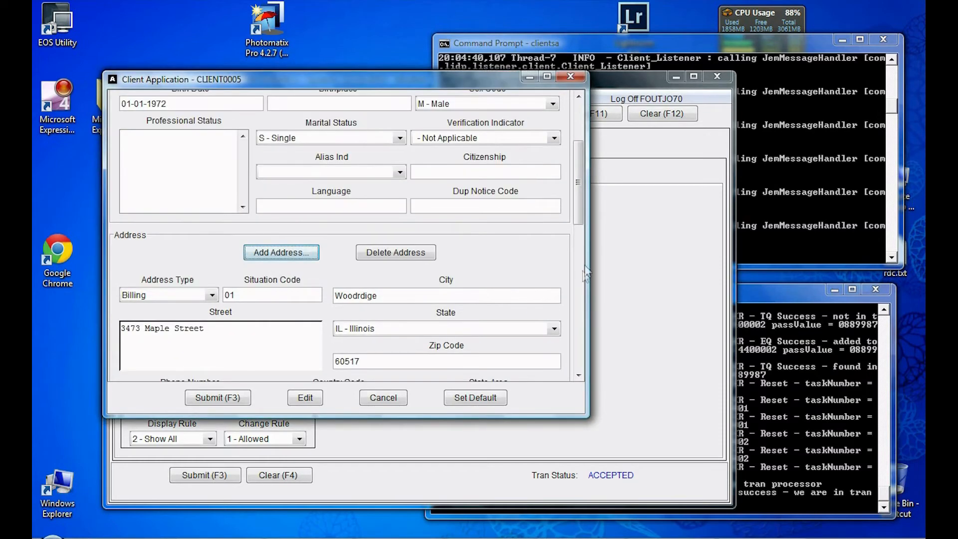
Step: Scroll past the Billing section and submit the completed client application
{"action": "scroll", "coordinate": [580, 229], "scroll_direction": "down", "scroll_amount": 3}
{"action": "mouse_move", "coordinate": [579, 224]}
{"action": "left_mouse_down"}
{"action": "mouse_move", "coordinate": [554, 367]}
{"action": "mouse_move", "coordinate": [561, 299]}
{"action": "left_mouse_up"}
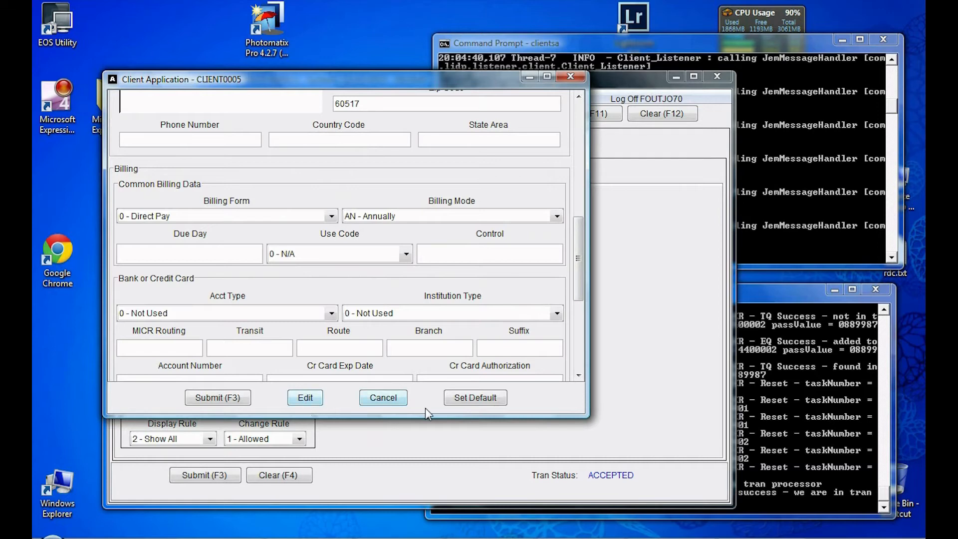
{"action": "left_click", "coordinate": [228, 398]}
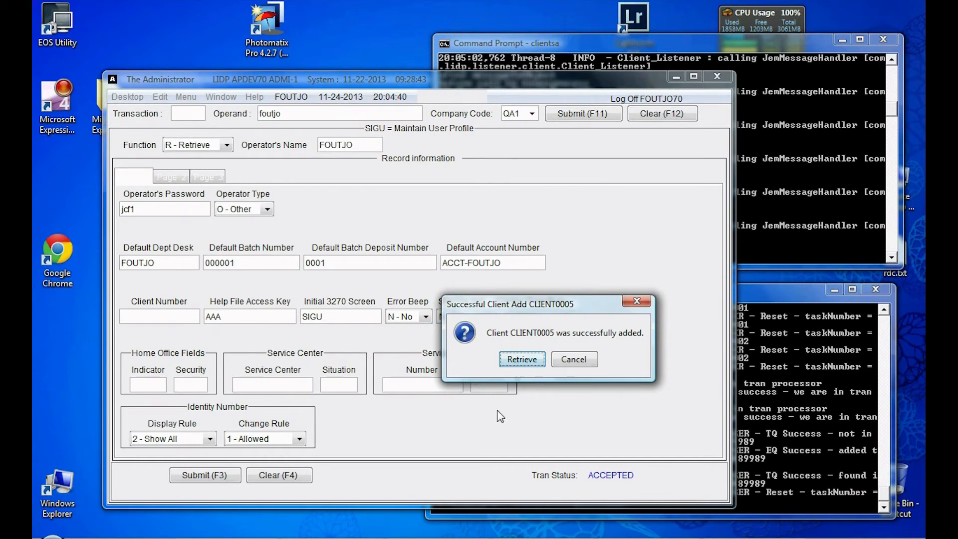
Step: Retrieve the new client and review its Situation 01 stored address
{"action": "left_click", "coordinate": [519, 361]}
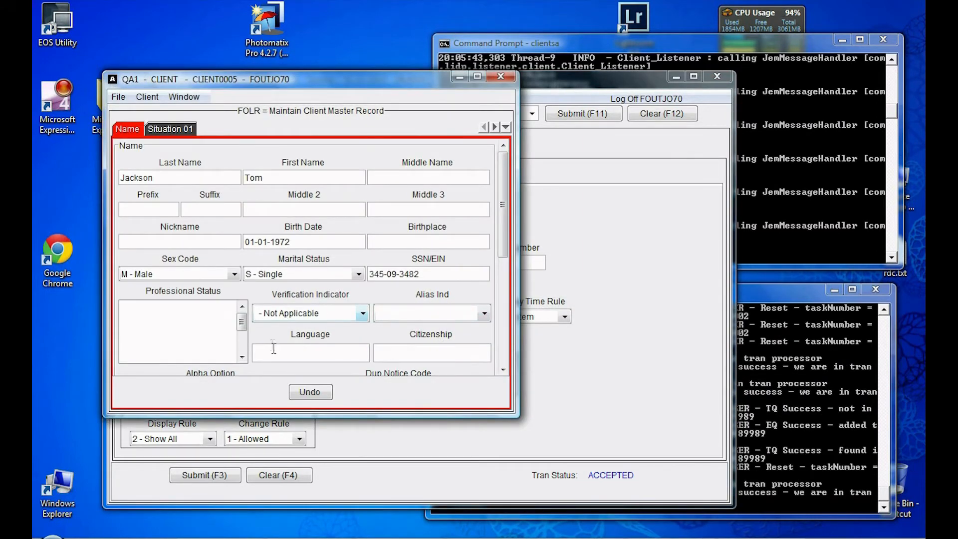
{"action": "left_click", "coordinate": [166, 131]}
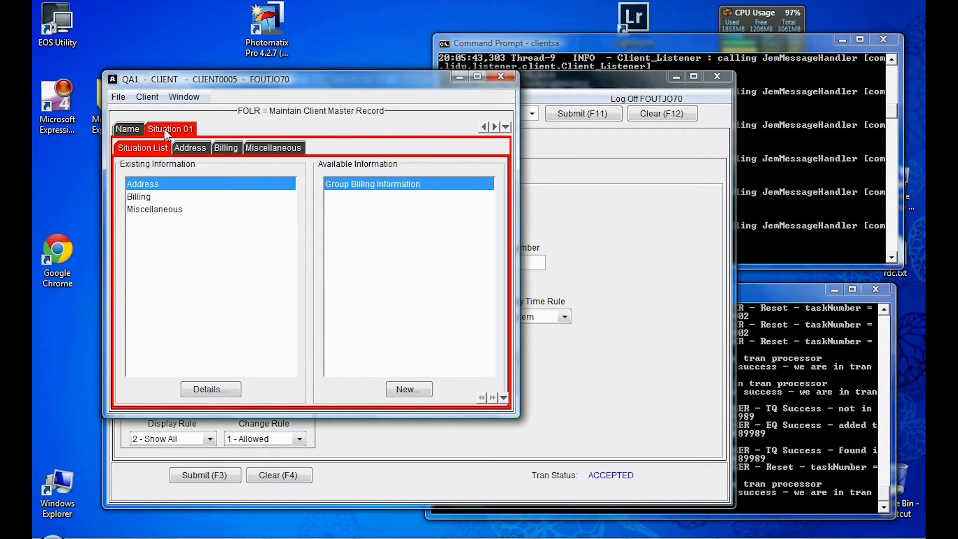
{"action": "left_click", "coordinate": [186, 149]}
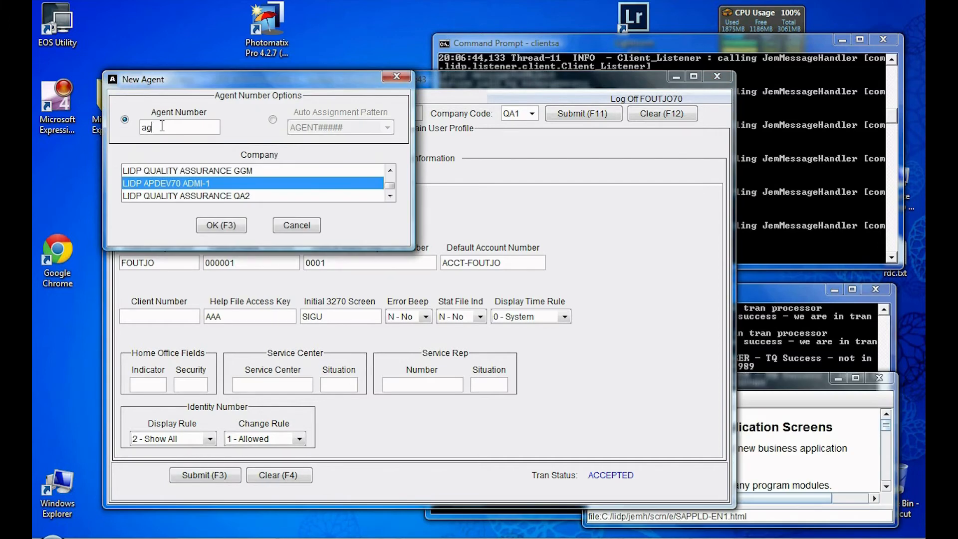
Step: Create the new agent record under its agent number and enter the agent's last name
{"action": "type", "text": "ent00005"}
{"action": "left_click", "coordinate": [238, 223]}
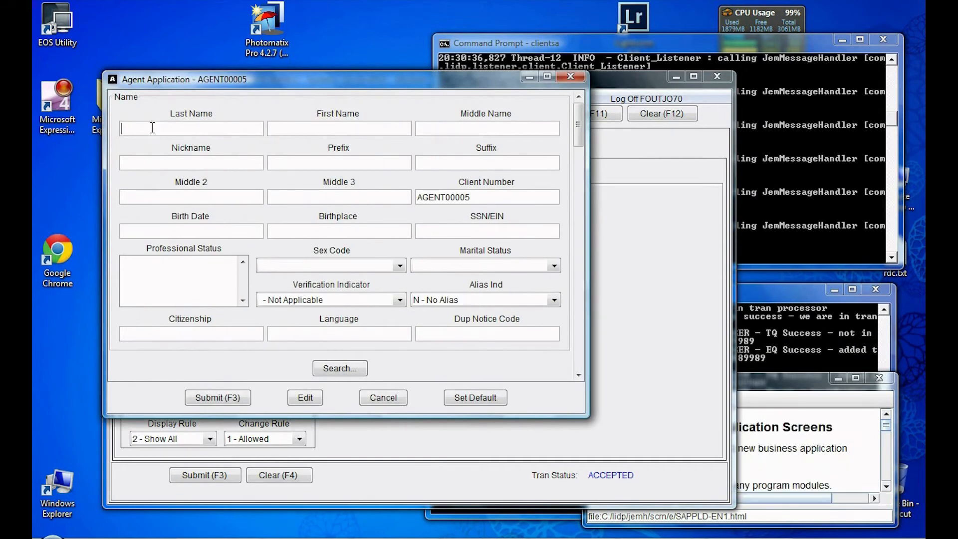
{"action": "left_click", "coordinate": [153, 128]}
Step: Enter birth date 01-01-1972 and the agent's SSN, and set sex Male and marital status Married
{"action": "left_click", "coordinate": [147, 234]}
{"action": "type", "text": "01-01-"}
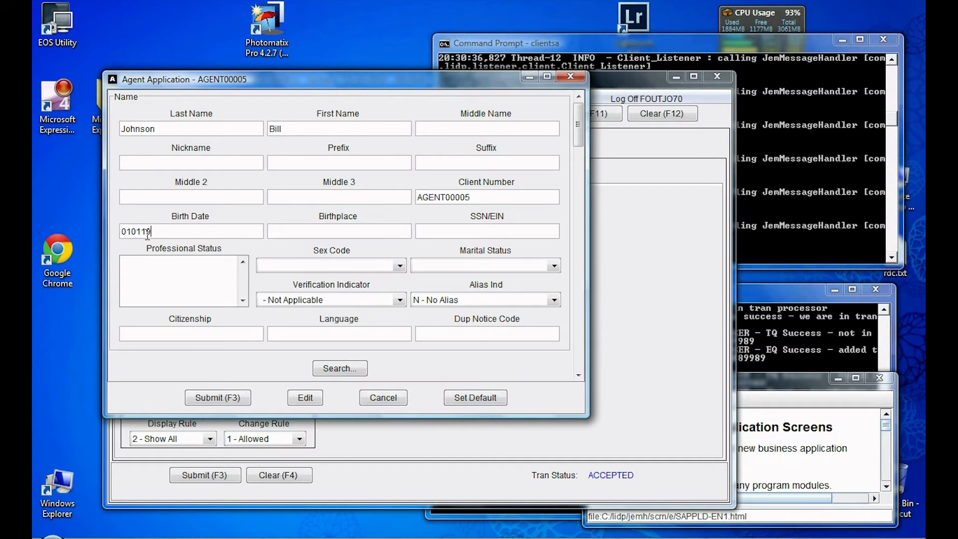
{"action": "type", "text": "1972"}
{"action": "key", "text": "Tab"}
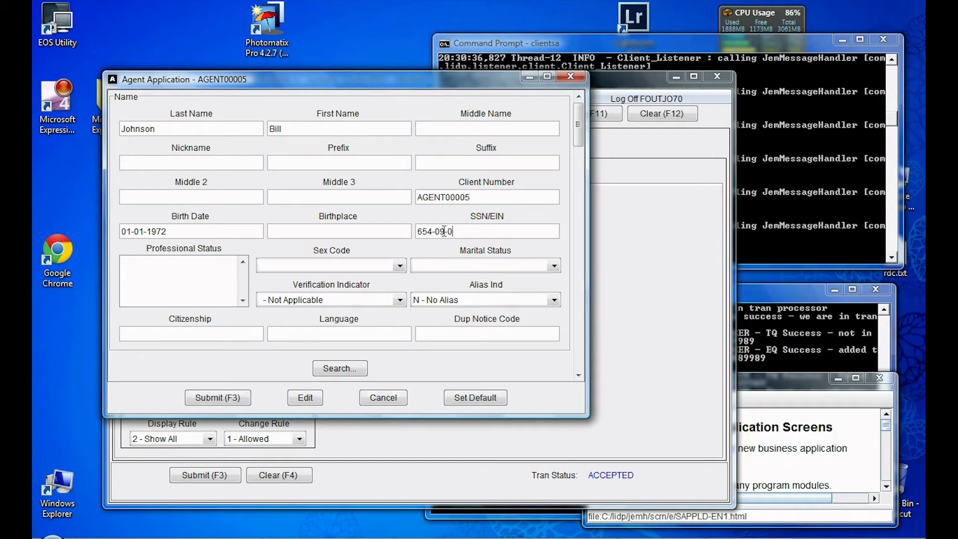
{"action": "scroll", "coordinate": [444, 231], "scroll_direction": "down", "scroll_amount": 2}
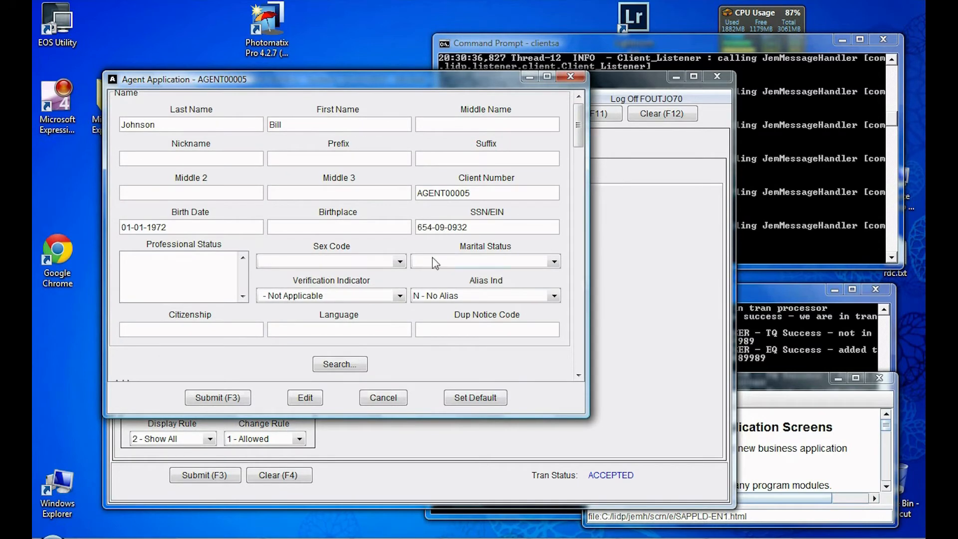
{"action": "left_click", "coordinate": [400, 263]}
{"action": "left_click", "coordinate": [397, 270]}
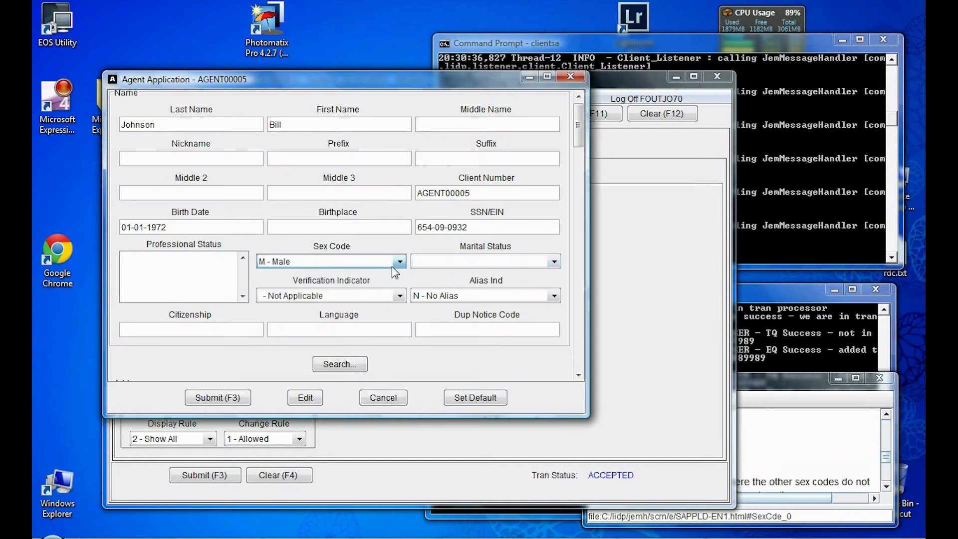
{"action": "left_click", "coordinate": [555, 262]}
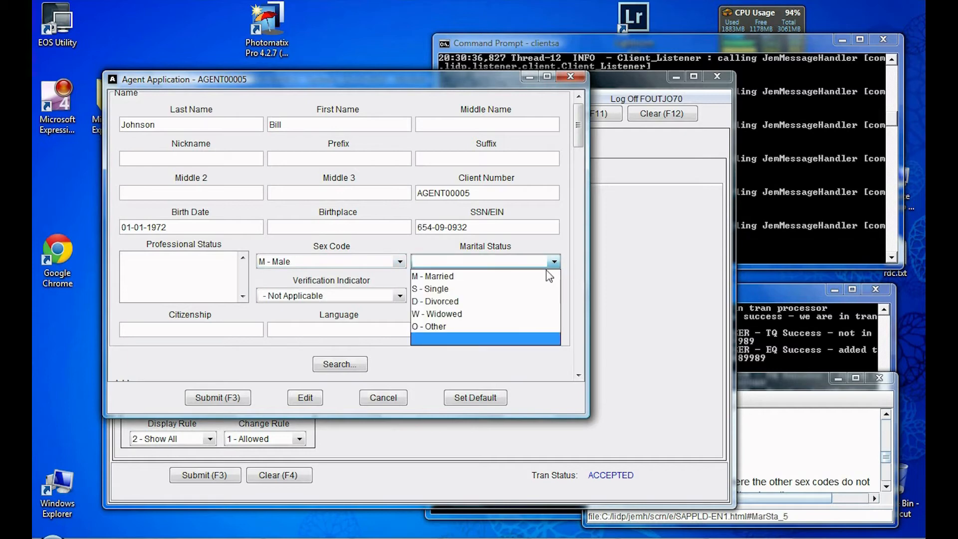
{"action": "left_click", "coordinate": [507, 278]}
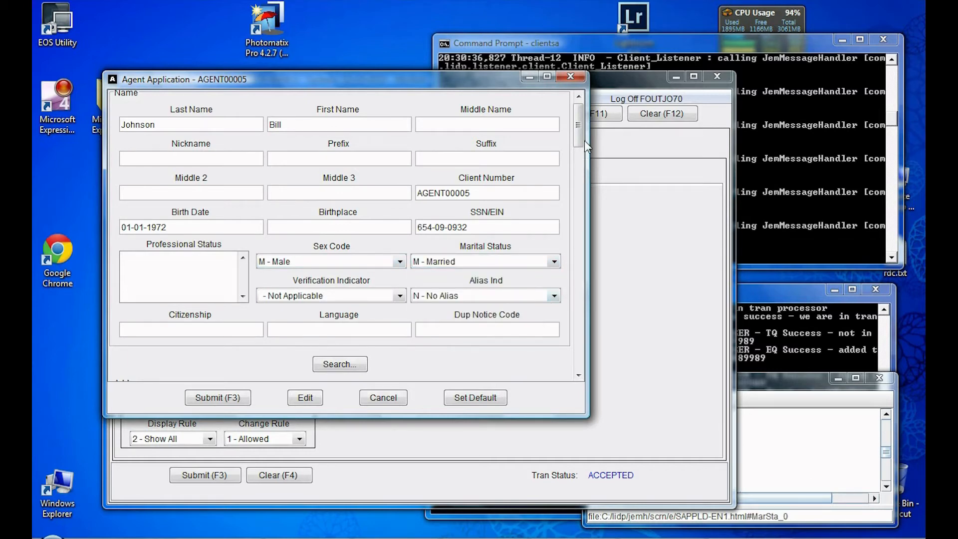
Step: Start a new address for the agent with its city and IL - Illinois as the state
{"action": "left_click_drag", "start_coordinate": [581, 137], "coordinate": [579, 175]}
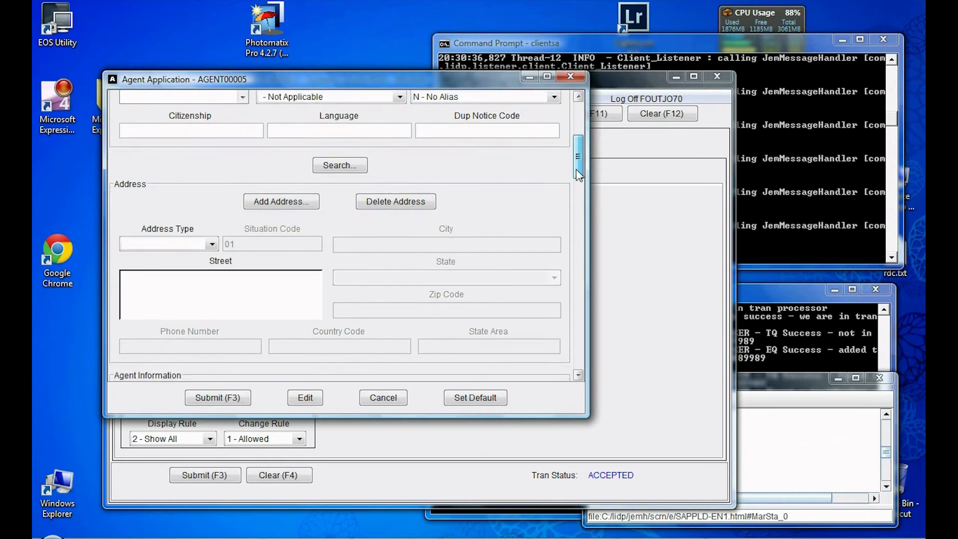
{"action": "left_click", "coordinate": [299, 202]}
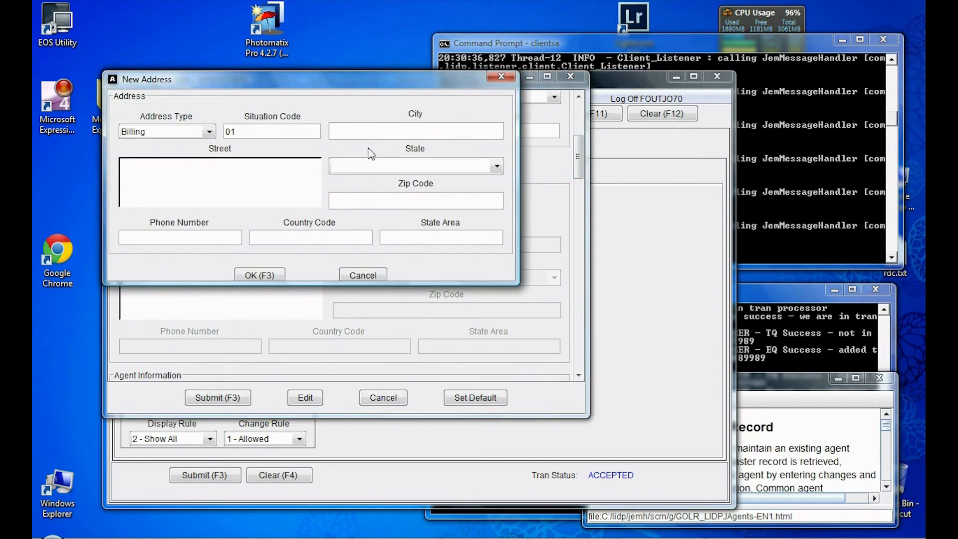
{"action": "left_click", "coordinate": [364, 128]}
{"action": "type", "text": "Woodridge"}
{"action": "key", "text": "BackSpace"}
{"action": "key", "text": "BackSpace"}
{"action": "type", "text": "ge"}
{"action": "left_click", "coordinate": [409, 165]}
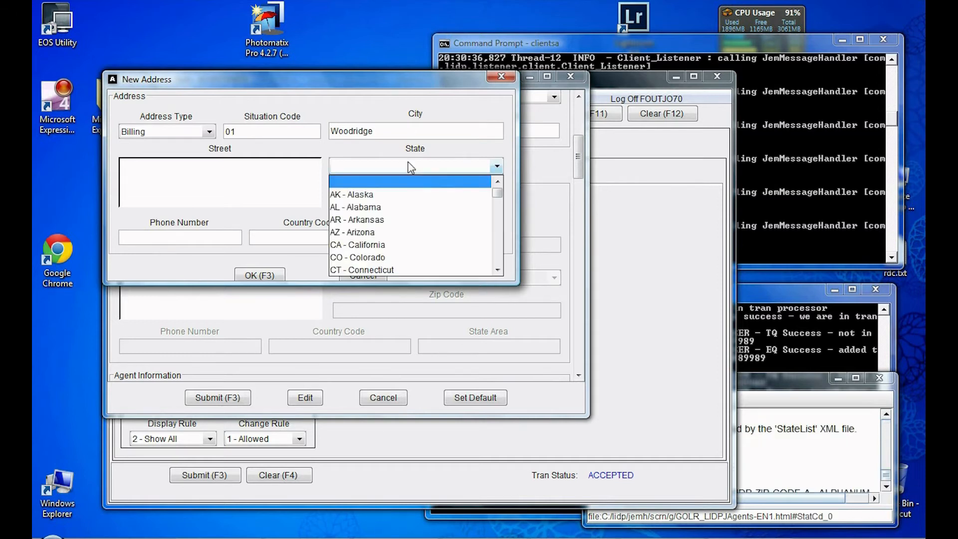
{"action": "scroll", "coordinate": [402, 203], "scroll_direction": "down", "scroll_amount": 3}
{"action": "left_click", "coordinate": [399, 244]}
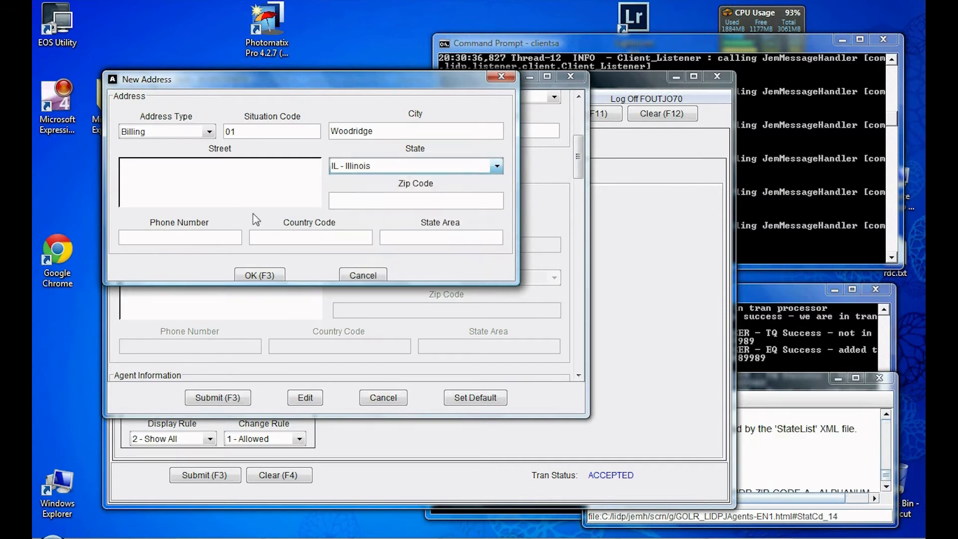
Step: Enter the street address and zip code, then confirm the billing address
{"action": "left_click", "coordinate": [164, 179]}
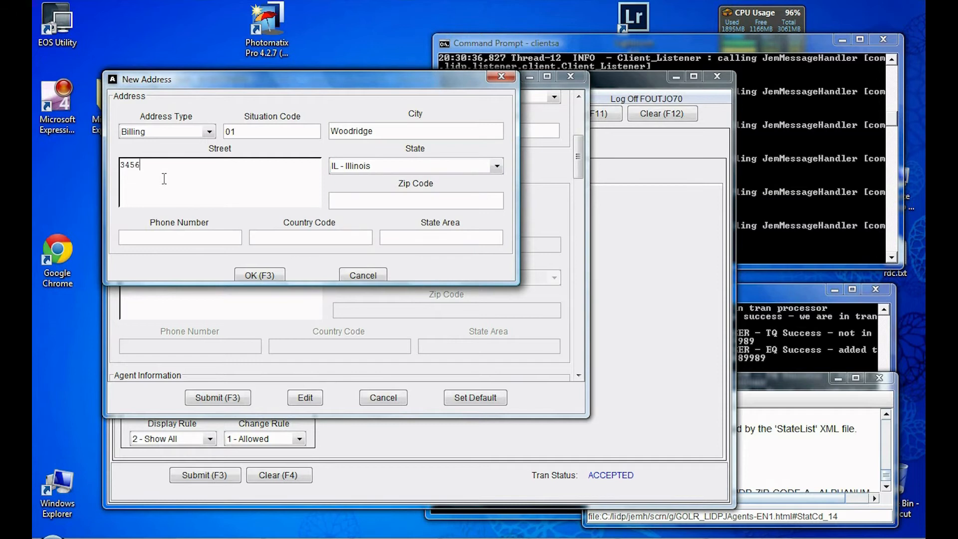
{"action": "left_click", "coordinate": [359, 201]}
{"action": "type", "text": "60517"}
{"action": "left_click", "coordinate": [261, 274]}
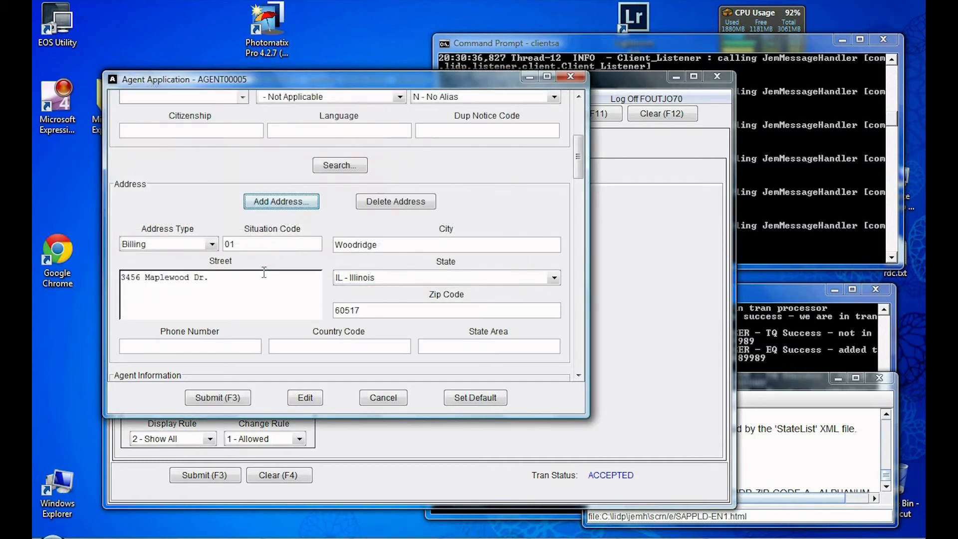
Step: Set the agent's Reporting State to IL - Illinois
{"action": "left_click_drag", "start_coordinate": [576, 170], "coordinate": [577, 199]}
{"action": "left_click", "coordinate": [404, 226]}
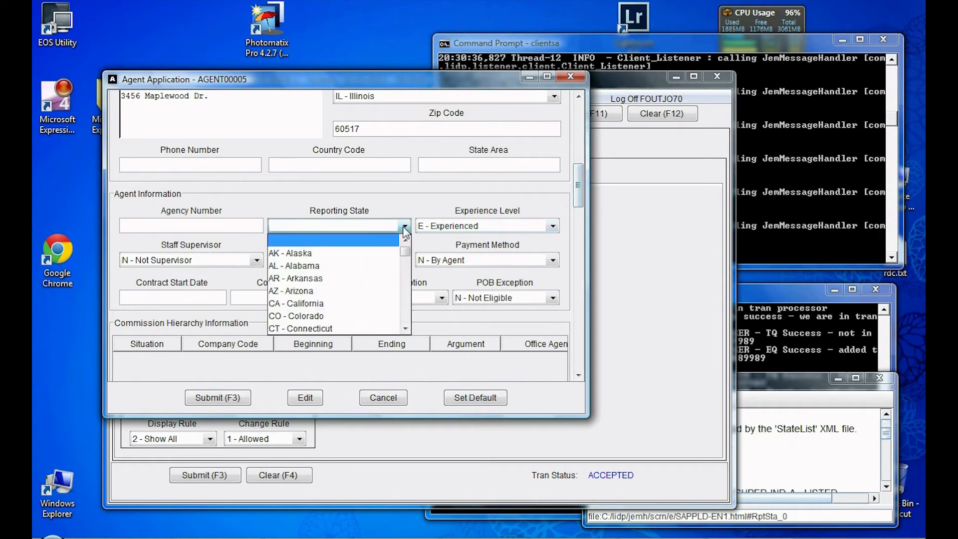
{"action": "scroll", "coordinate": [341, 267], "scroll_direction": "down", "scroll_amount": 2}
{"action": "scroll", "coordinate": [305, 324], "scroll_direction": "down", "scroll_amount": 2}
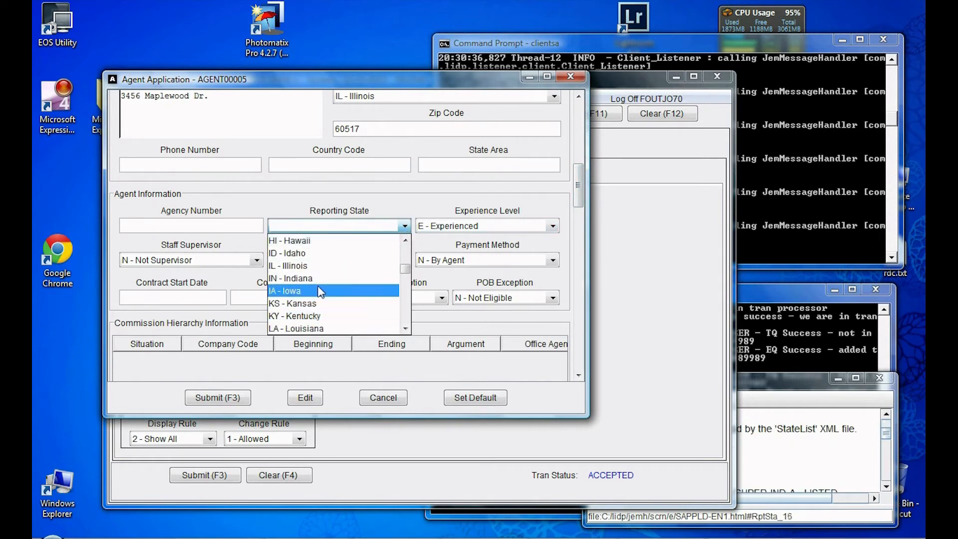
{"action": "left_click", "coordinate": [312, 266]}
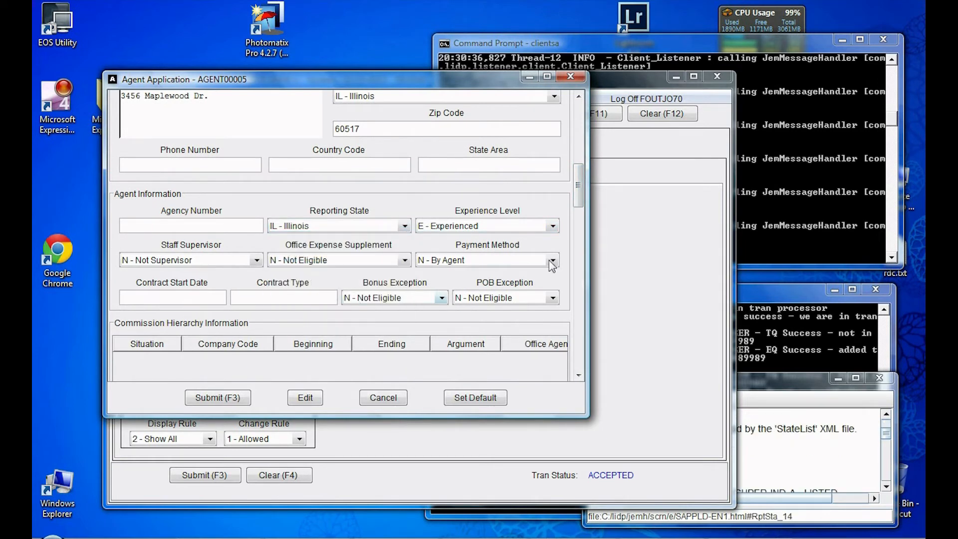
Step: Add a commission hierarchy entry with source External and argument AG00
{"action": "left_click_drag", "start_coordinate": [578, 194], "coordinate": [577, 222]}
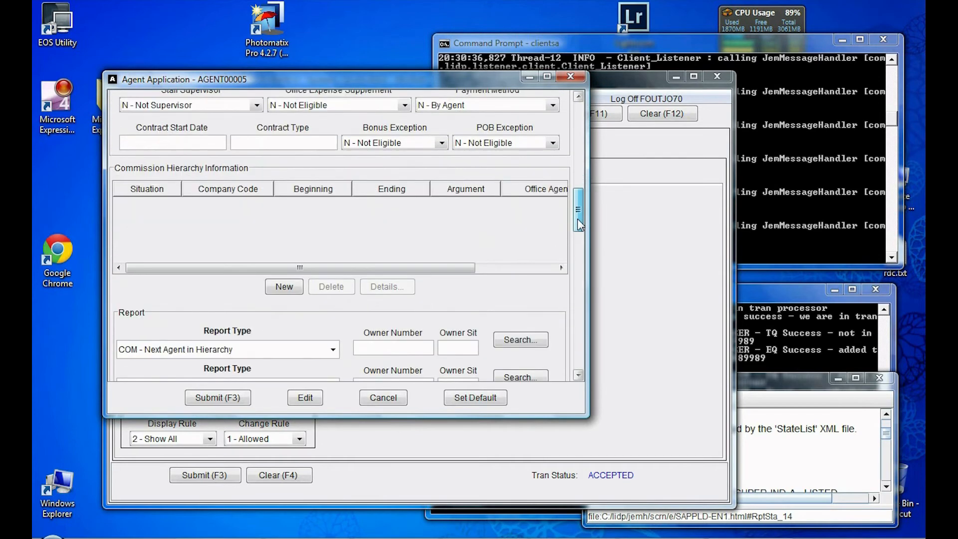
{"action": "left_click", "coordinate": [284, 288]}
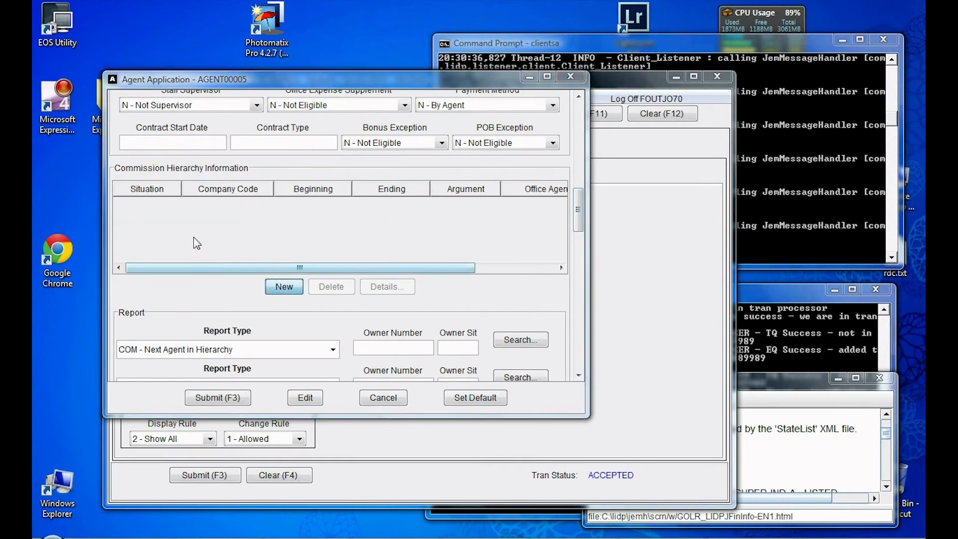
{"action": "left_click", "coordinate": [302, 168]}
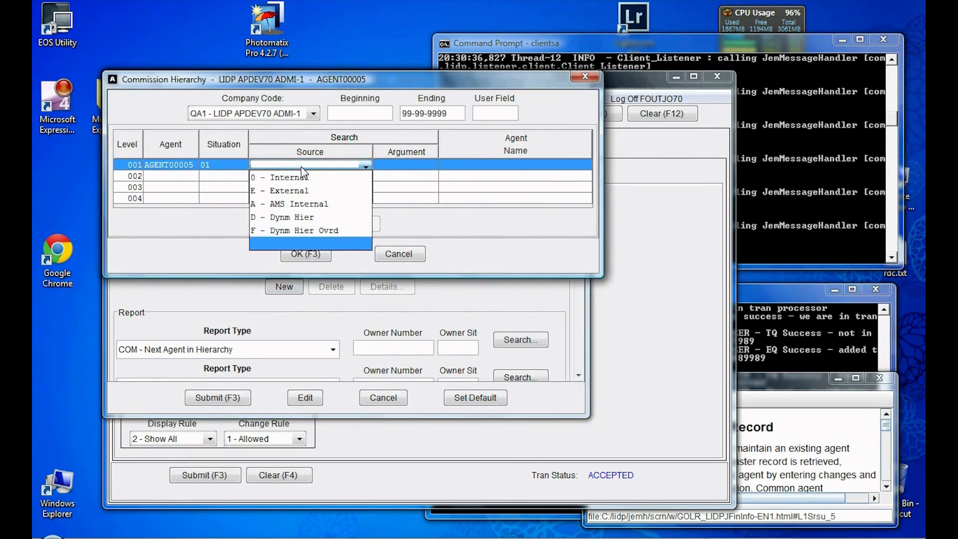
{"action": "left_click", "coordinate": [300, 194]}
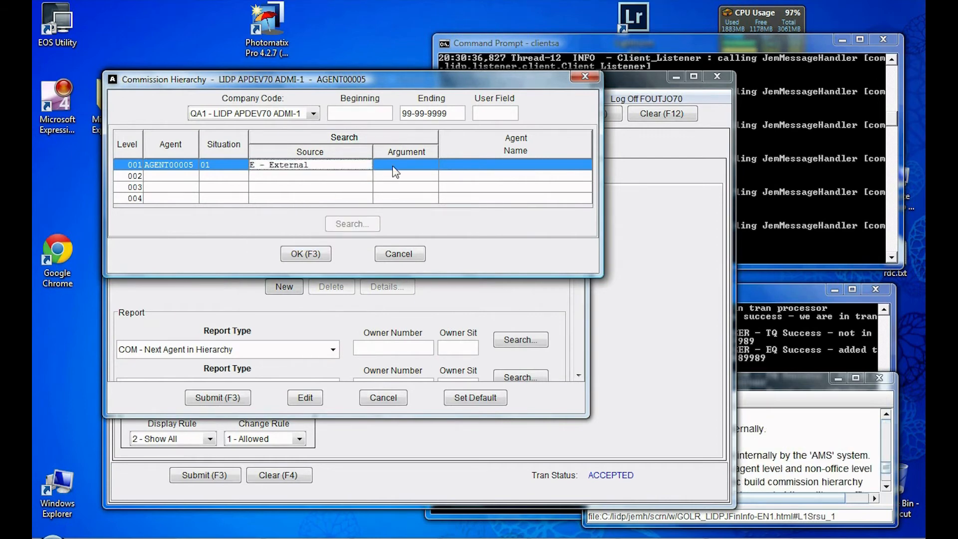
{"action": "left_click", "coordinate": [393, 166]}
{"action": "left_click", "coordinate": [431, 166]}
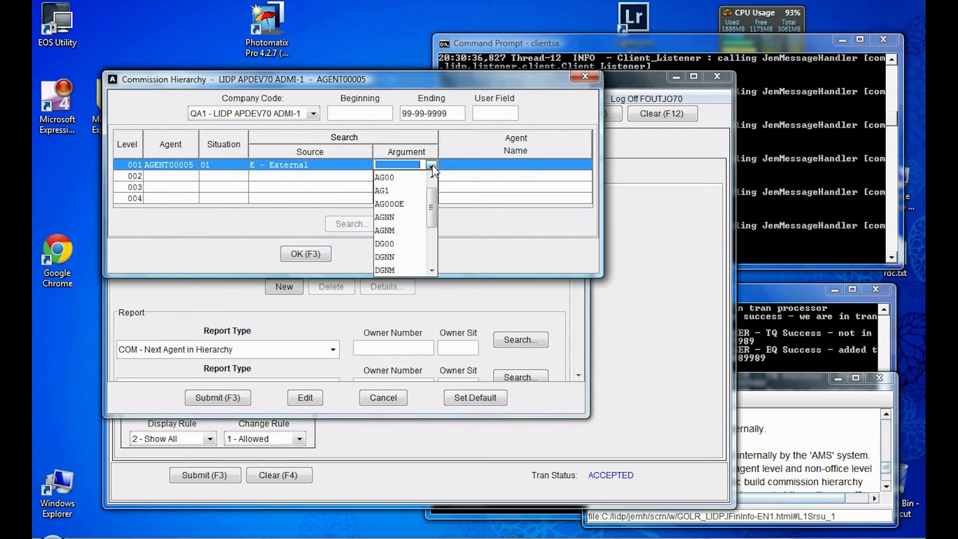
{"action": "left_click", "coordinate": [405, 178]}
{"action": "left_click", "coordinate": [300, 253]}
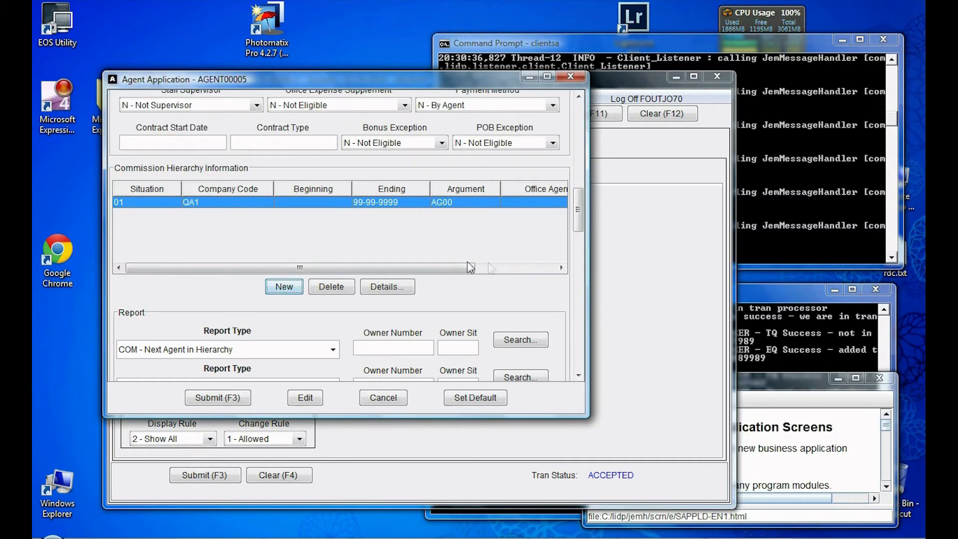
Step: Enter 01-01-2012 as License 1's mailed, start and registration dates
{"action": "left_click_drag", "start_coordinate": [577, 215], "coordinate": [572, 272]}
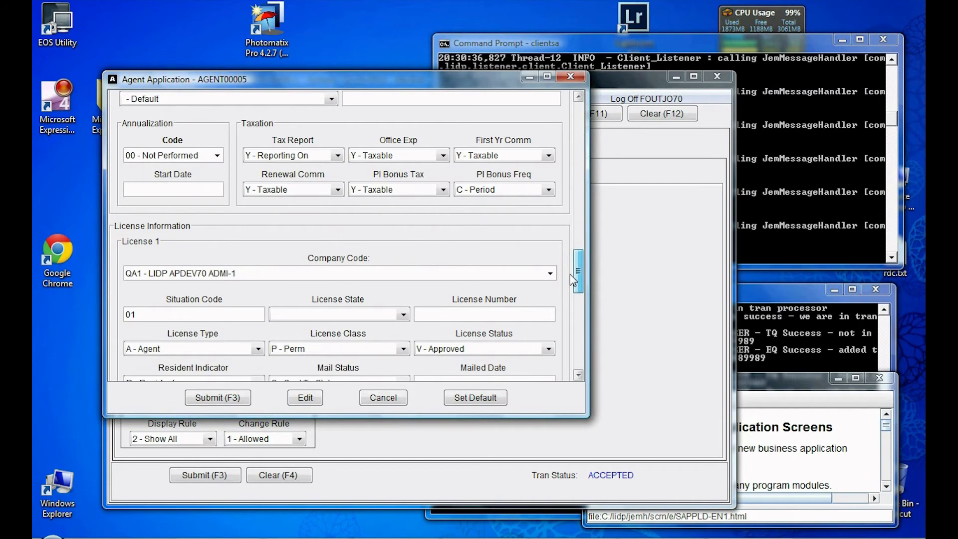
{"action": "left_click_drag", "start_coordinate": [572, 281], "coordinate": [567, 299]}
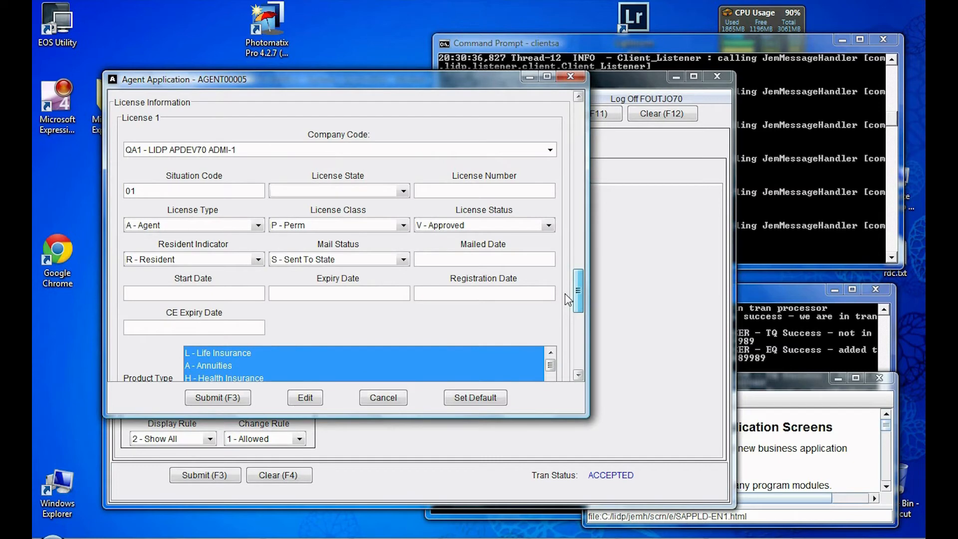
{"action": "left_click_drag", "start_coordinate": [565, 293], "coordinate": [568, 298]}
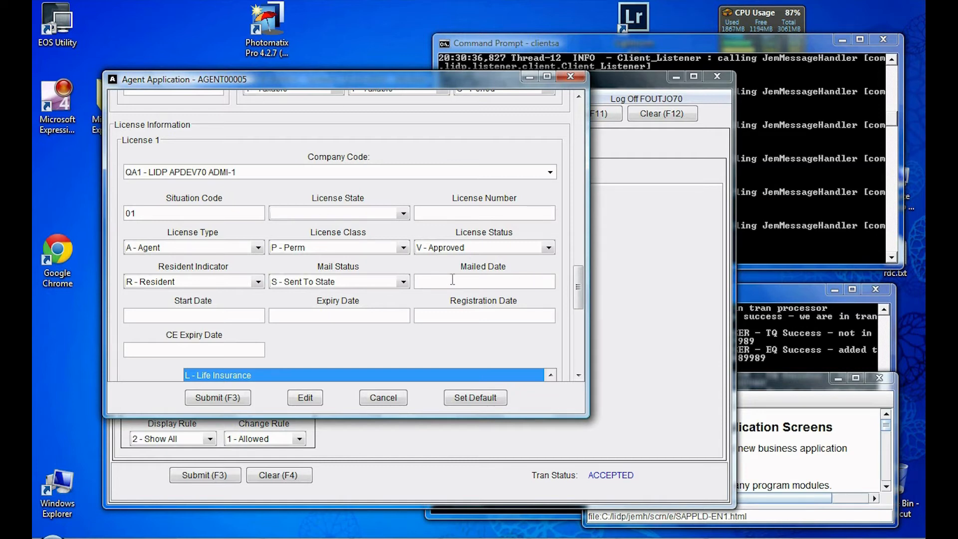
{"action": "type", "text": "1012012"}
{"action": "key", "text": "Tab"}
{"action": "type", "text": "01012012"}
{"action": "key", "text": "Tab"}
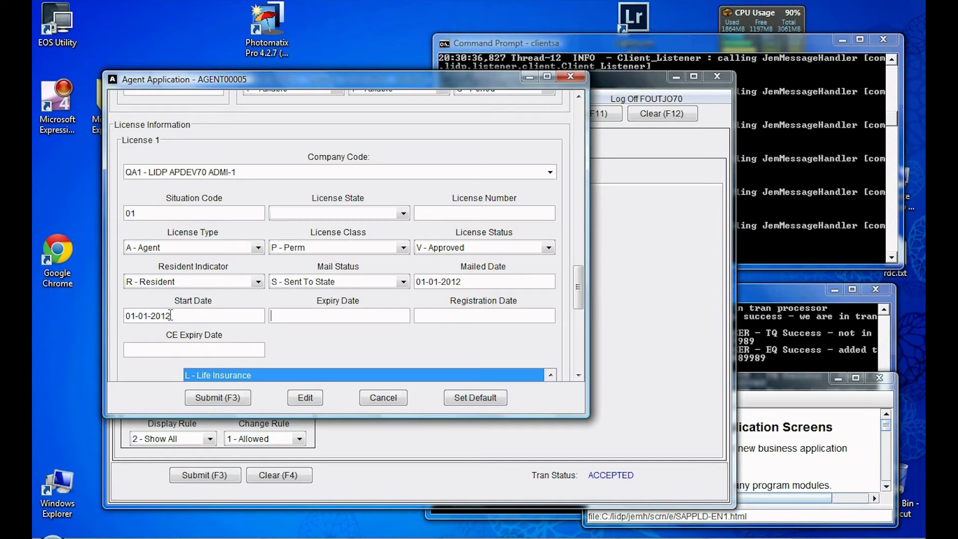
{"action": "left_click", "coordinate": [439, 315]}
{"action": "type", "text": "01-01-2012"}
{"action": "key", "text": "Tab"}
{"action": "mouse_move", "coordinate": [548, 321]}
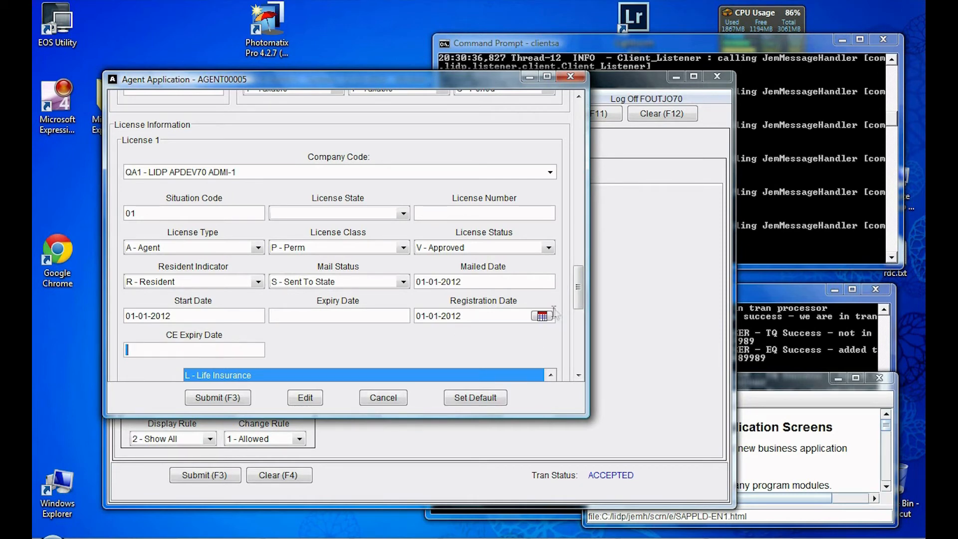
{"action": "left_click_drag", "start_coordinate": [579, 305], "coordinate": [570, 129]}
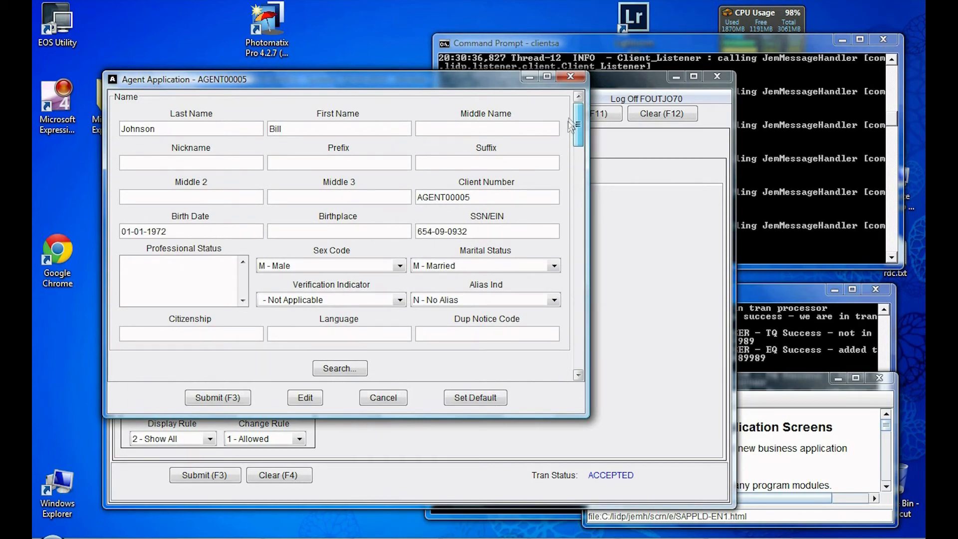
Step: Enter contract start date 01-01-2012 and submit the agent application
{"action": "left_click_drag", "start_coordinate": [569, 118], "coordinate": [551, 199]}
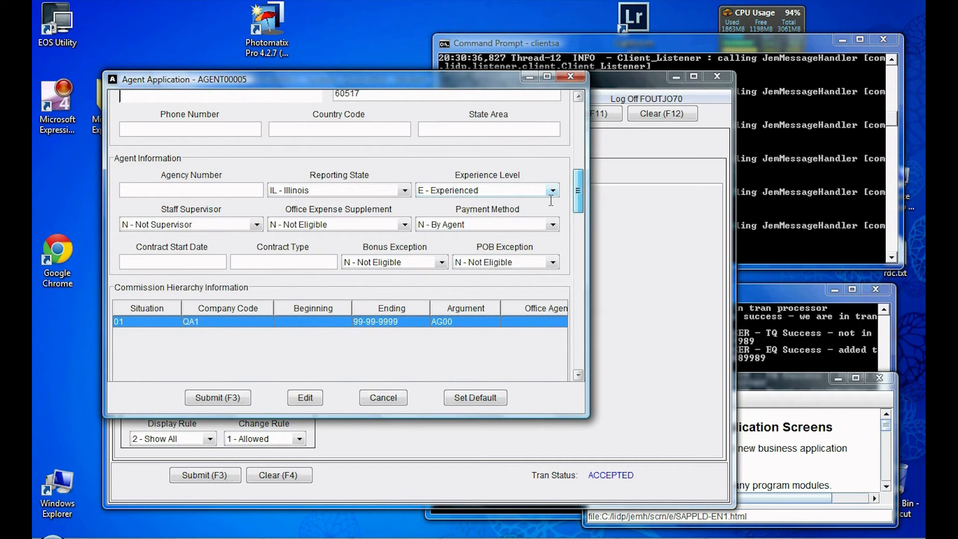
{"action": "left_click", "coordinate": [146, 261]}
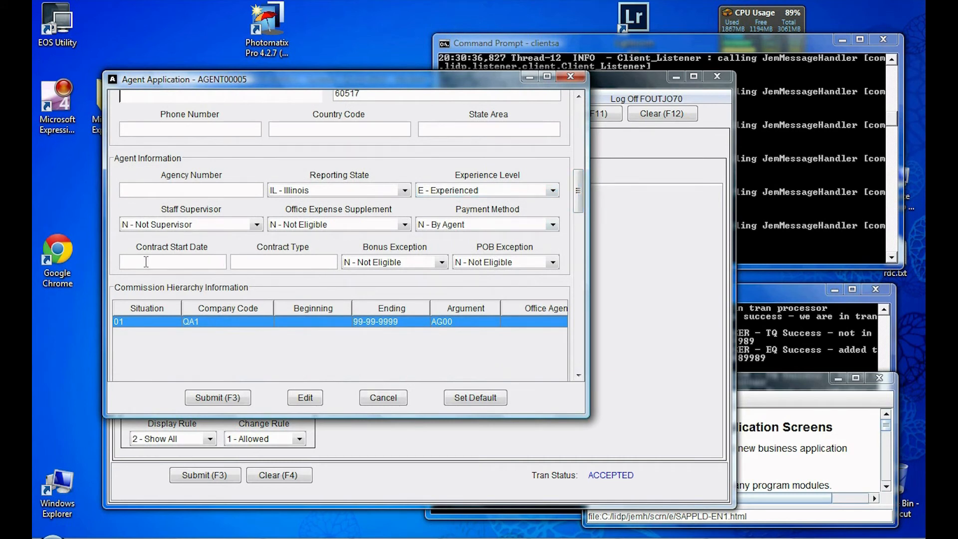
{"action": "type", "text": "01-01-2012"}
{"action": "key", "text": "Tab"}
{"action": "left_click", "coordinate": [218, 398]}
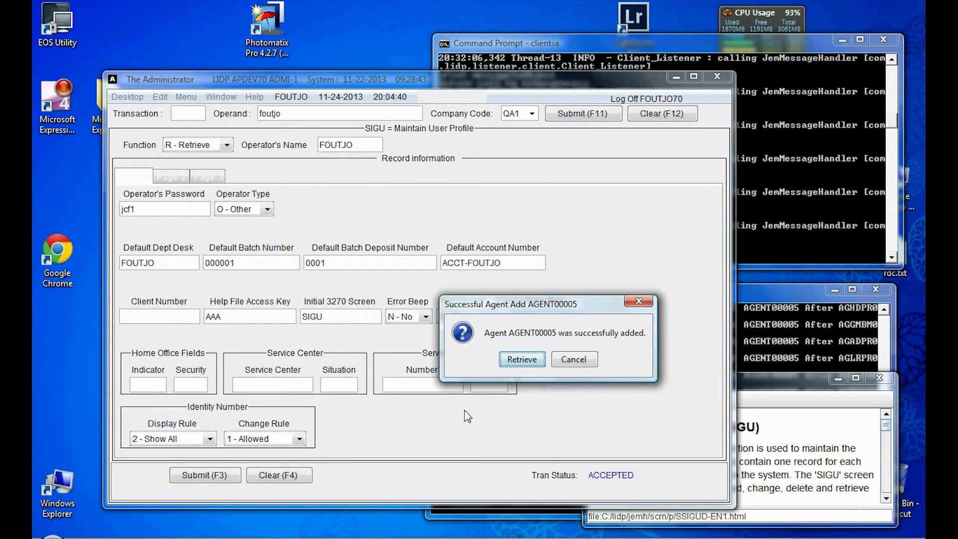
Step: Retrieve the new agent, review its hierarchy, financial, license and contract tabs, then close it
{"action": "left_click", "coordinate": [524, 359]}
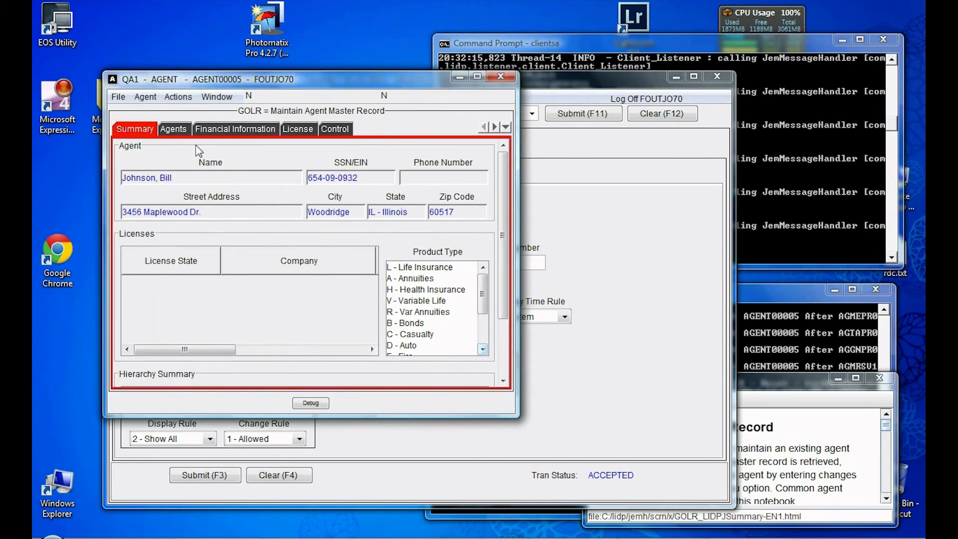
{"action": "left_click", "coordinate": [175, 131]}
{"action": "left_click", "coordinate": [221, 132]}
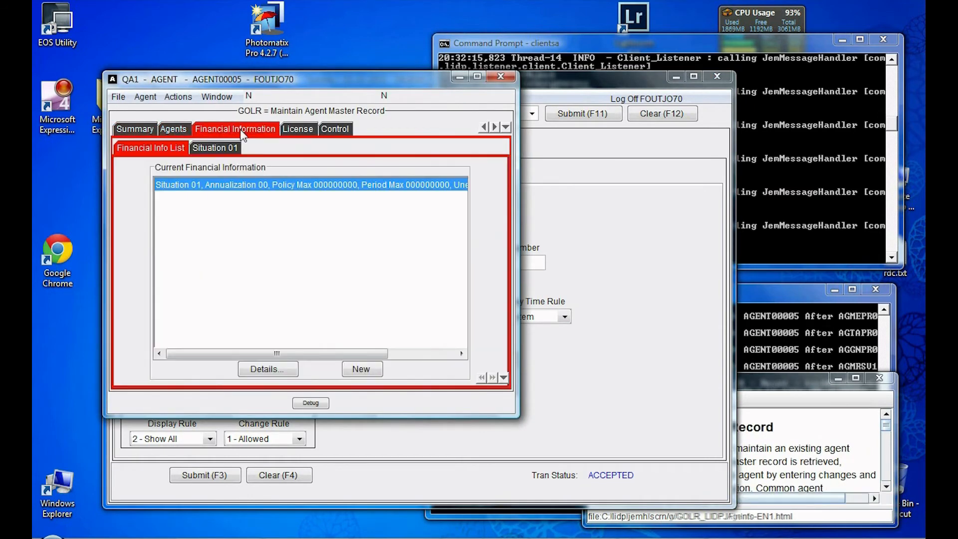
{"action": "left_click", "coordinate": [302, 135]}
{"action": "left_click", "coordinate": [341, 132]}
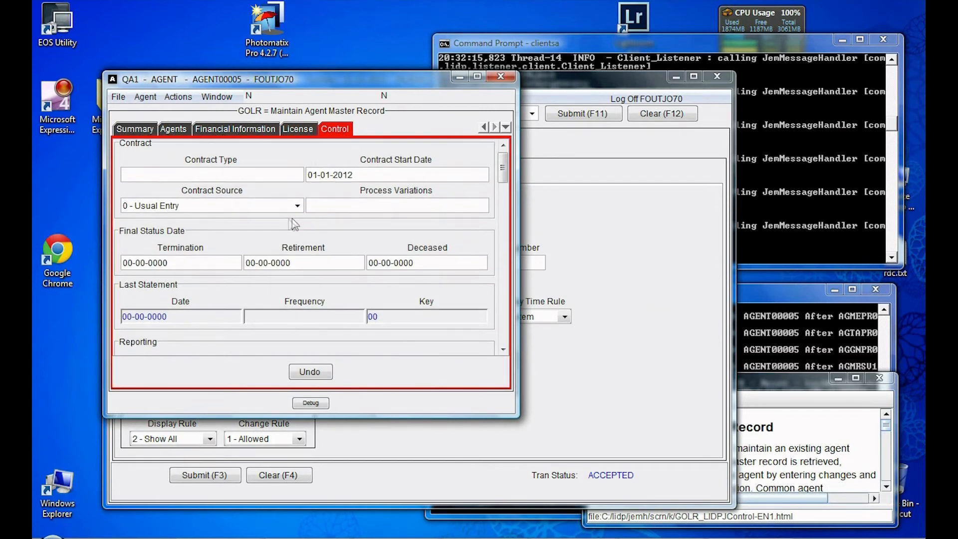
{"action": "scroll", "coordinate": [294, 220], "scroll_direction": "down", "scroll_amount": 2}
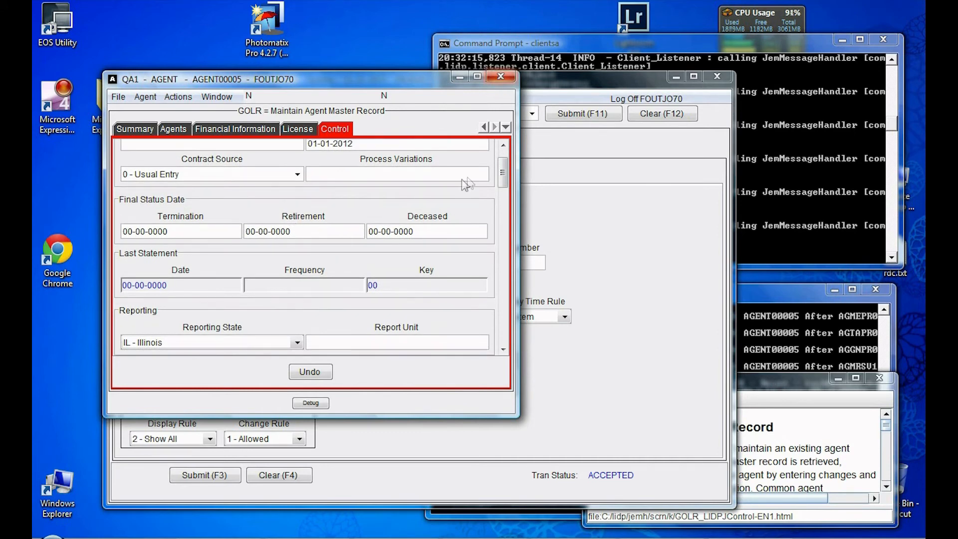
{"action": "key", "text": "alt+F4"}
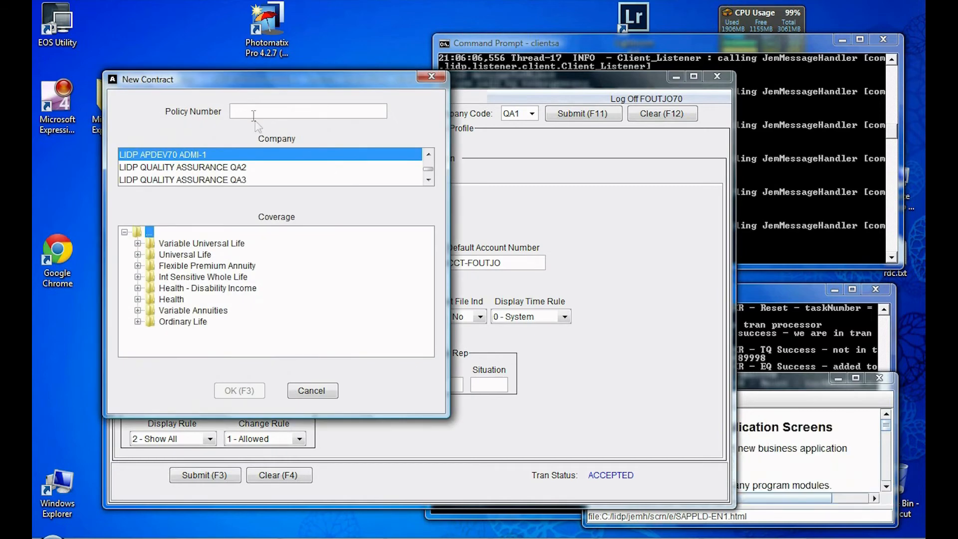
Step: Create a new contract with the policy number and STD. Ordinary Par Life (PARORDIN) coverage
{"action": "type", "text": "policy0006"}
{"action": "left_click", "coordinate": [137, 322]}
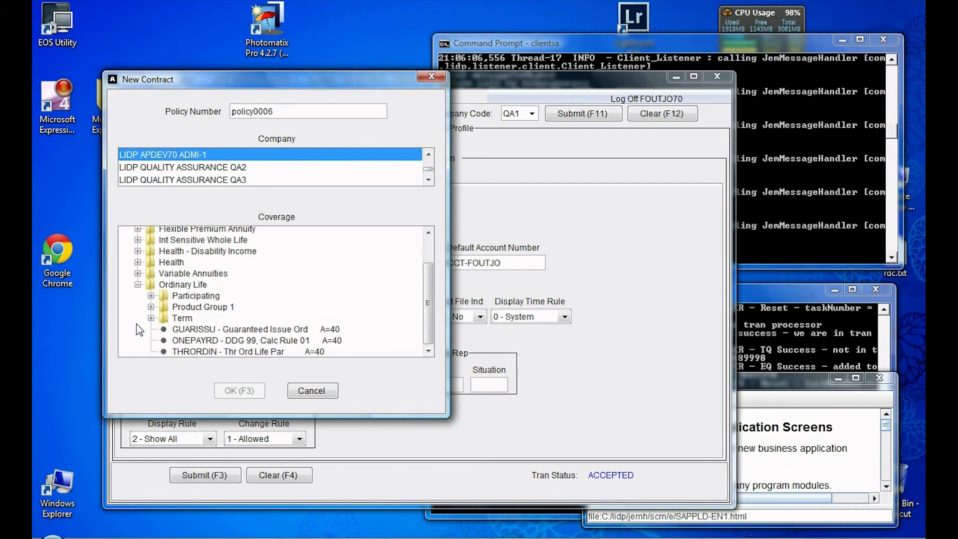
{"action": "left_click", "coordinate": [151, 296]}
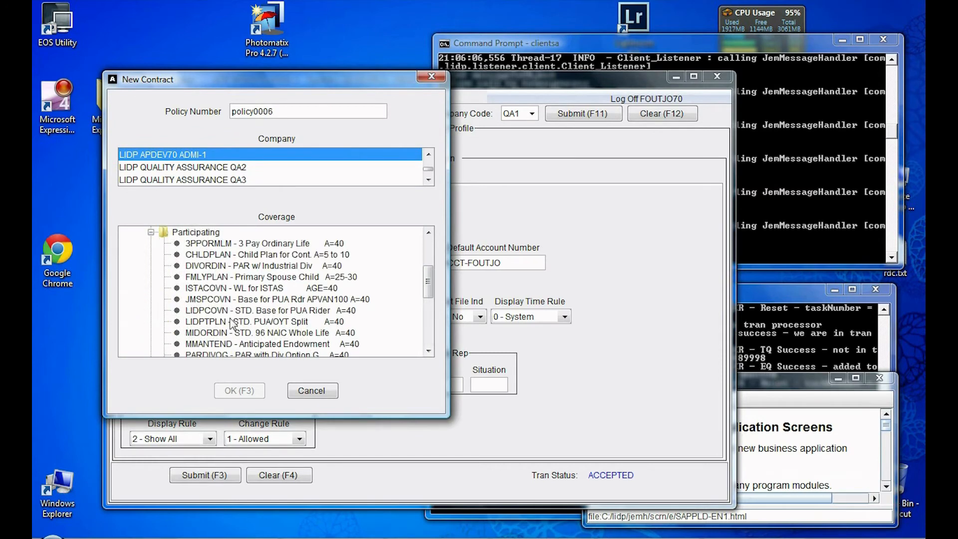
{"action": "scroll", "coordinate": [231, 322], "scroll_direction": "down", "scroll_amount": 2}
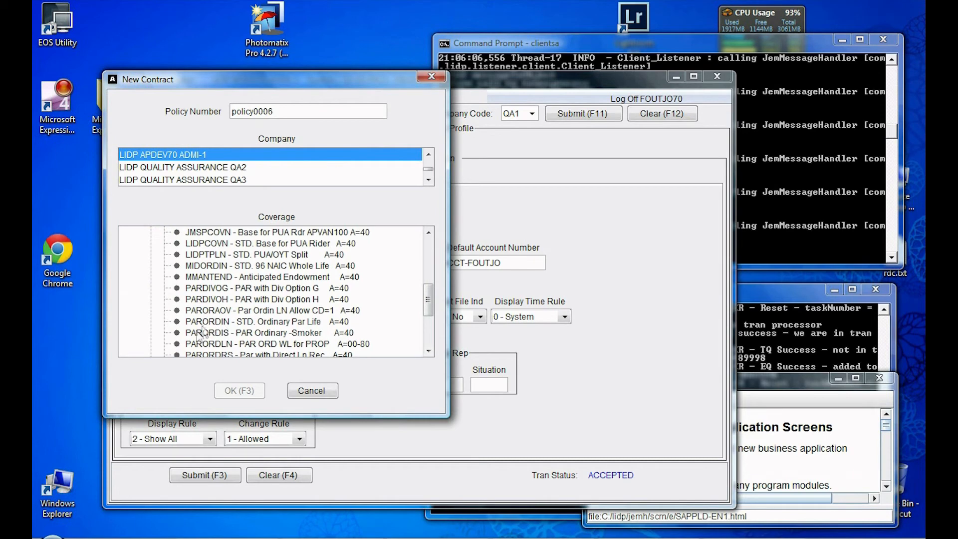
{"action": "left_click", "coordinate": [213, 321]}
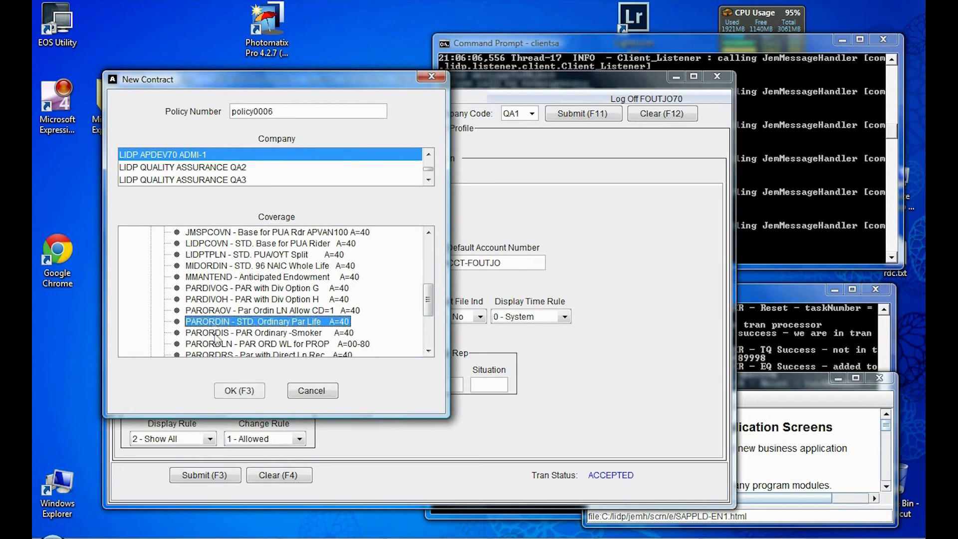
{"action": "left_click", "coordinate": [246, 391]}
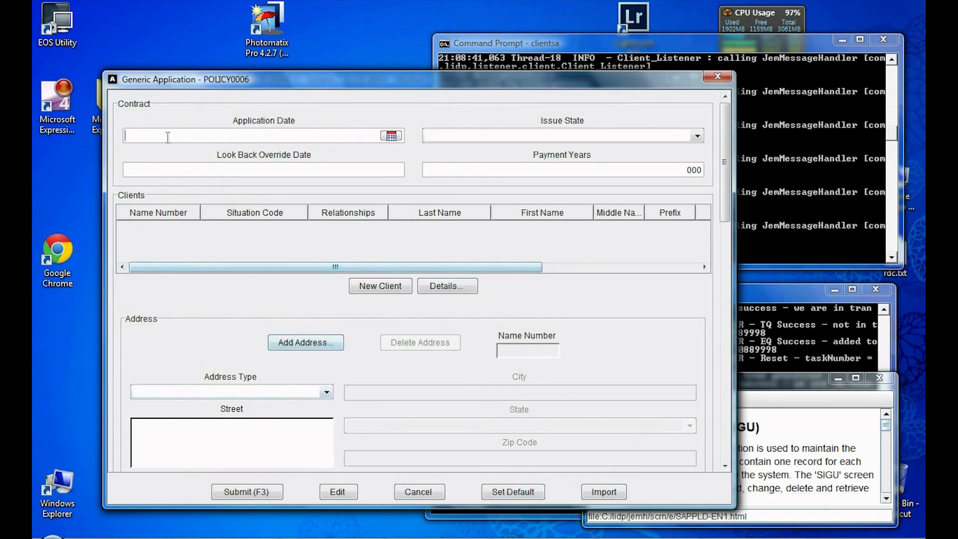
Step: Set the application date to 01-01-2012 and the issue state to IL - Illinois
{"action": "left_click", "coordinate": [178, 129]}
{"action": "type", "text": "01-01-2012"}
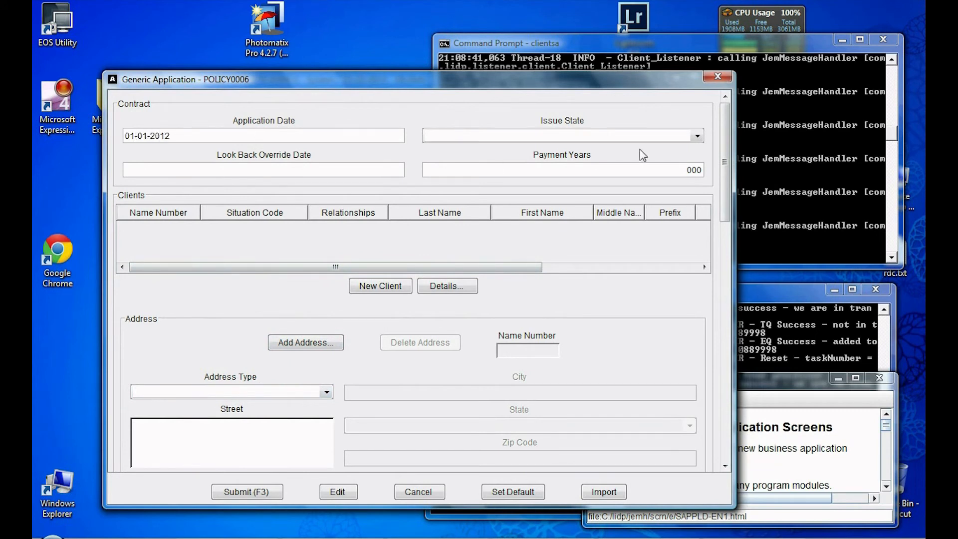
{"action": "left_click", "coordinate": [697, 135]}
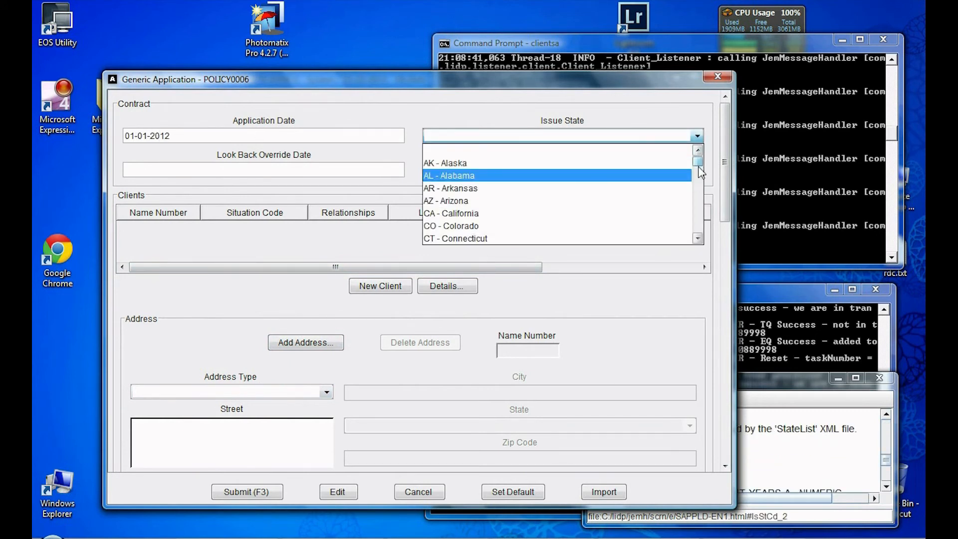
{"action": "left_click_drag", "start_coordinate": [697, 162], "coordinate": [697, 186]}
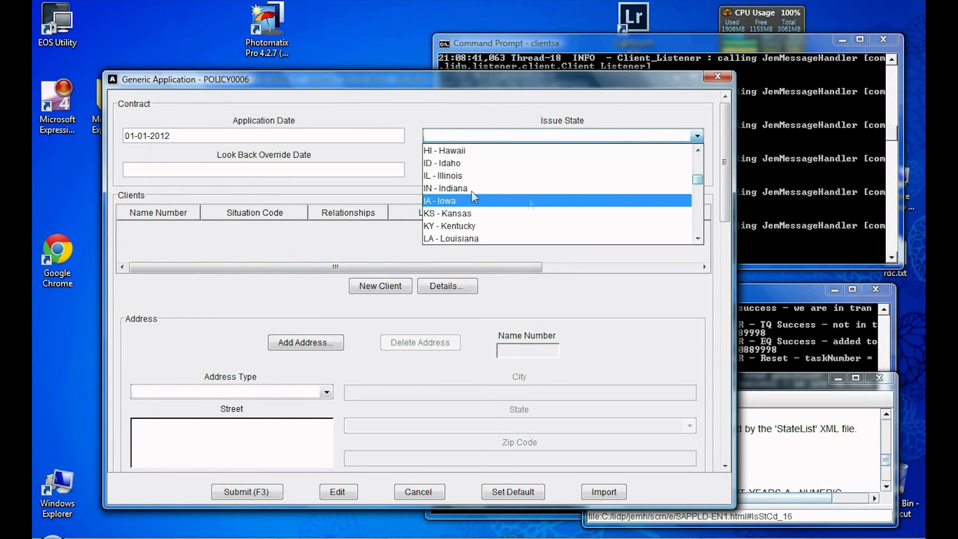
{"action": "left_click", "coordinate": [467, 177]}
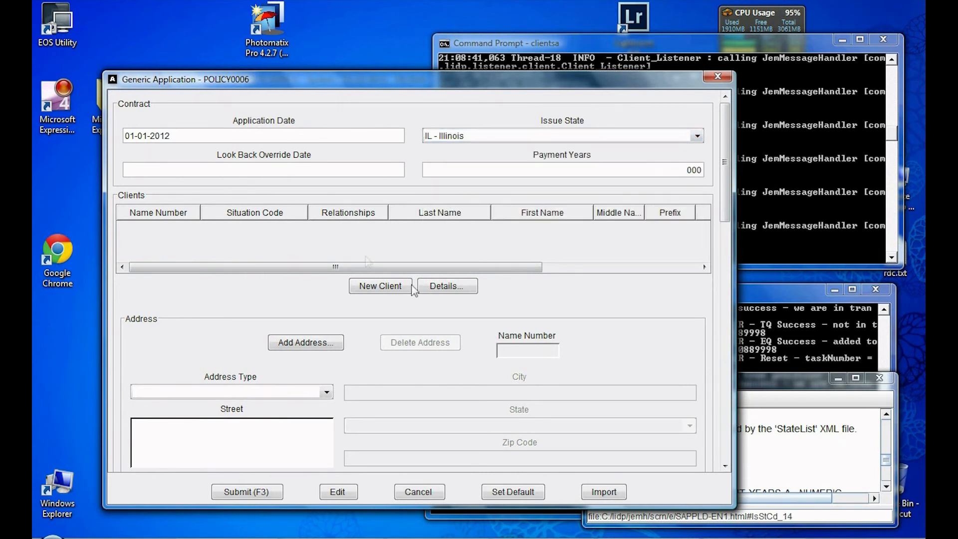
Step: Search for the existing client by client number and attach them to the policy
{"action": "left_click", "coordinate": [382, 286]}
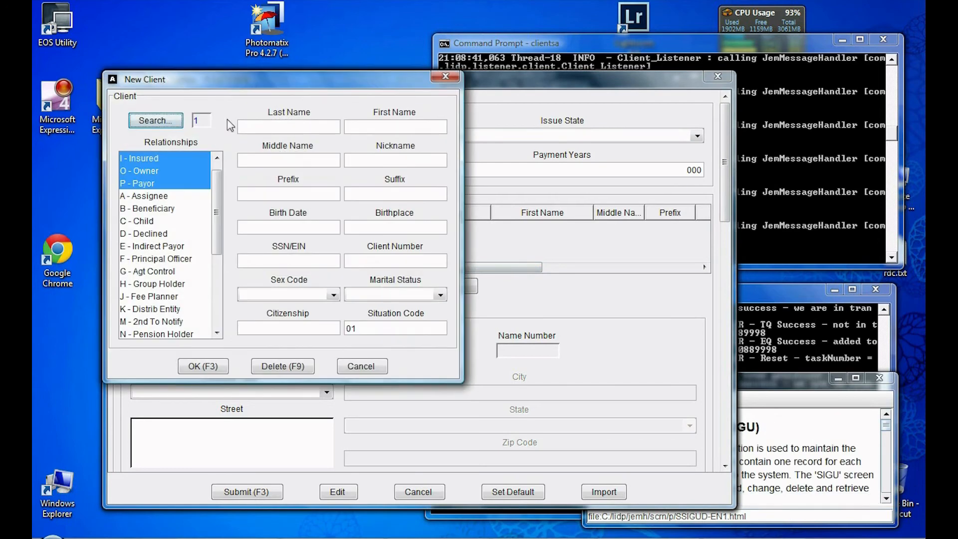
{"action": "left_click", "coordinate": [152, 122]}
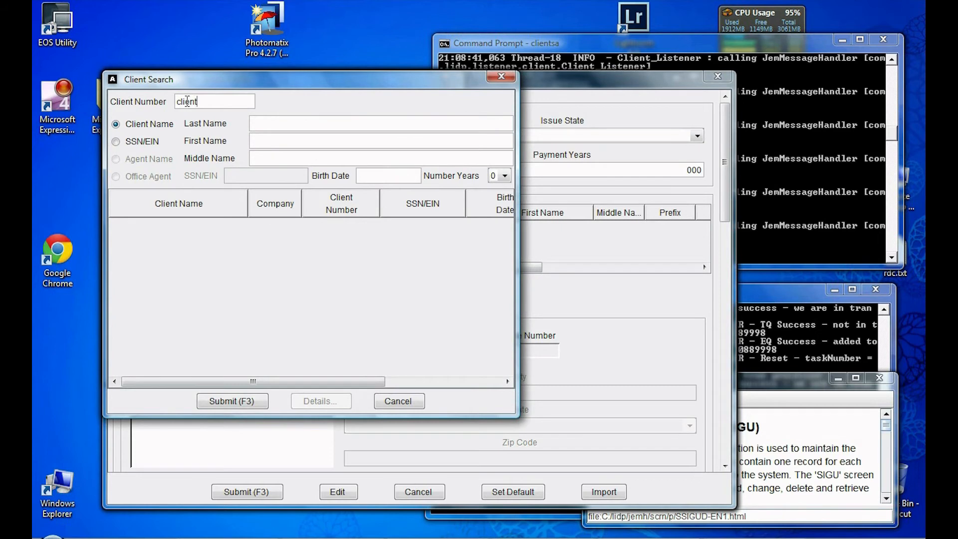
{"action": "type", "text": "client0005"}
{"action": "key", "text": "Tab"}
{"action": "left_click", "coordinate": [237, 402]}
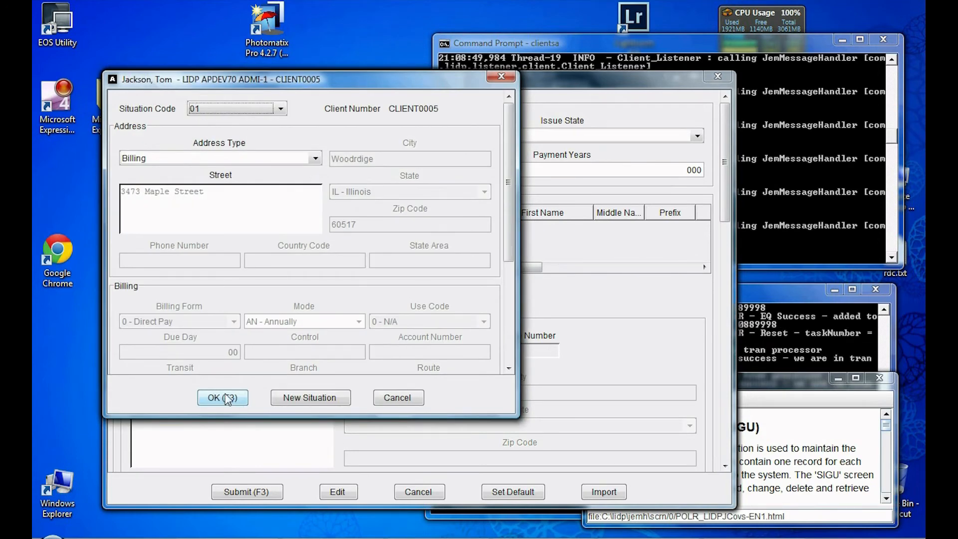
{"action": "left_click", "coordinate": [225, 394]}
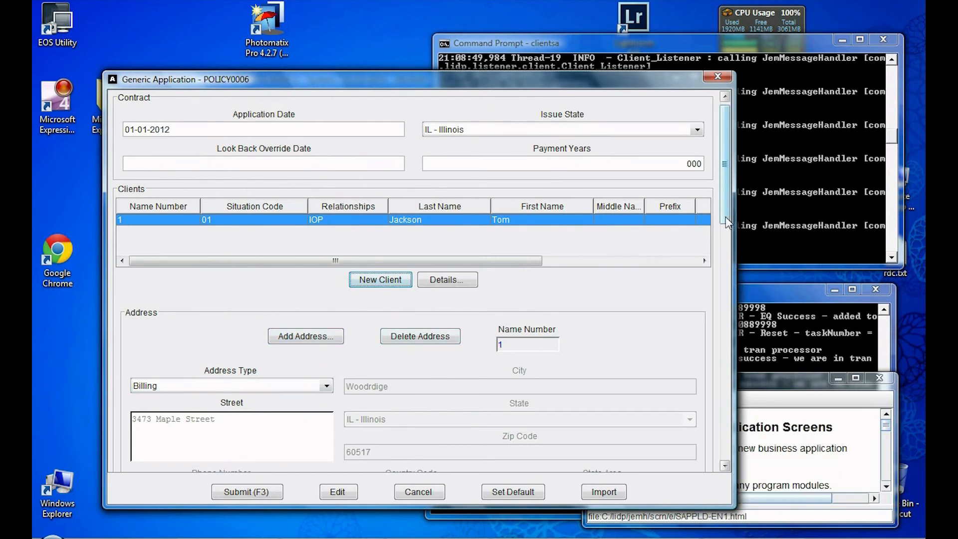
Step: Enter 01-01-2012 as the coverage issue date
{"action": "left_click_drag", "start_coordinate": [727, 223], "coordinate": [712, 328]}
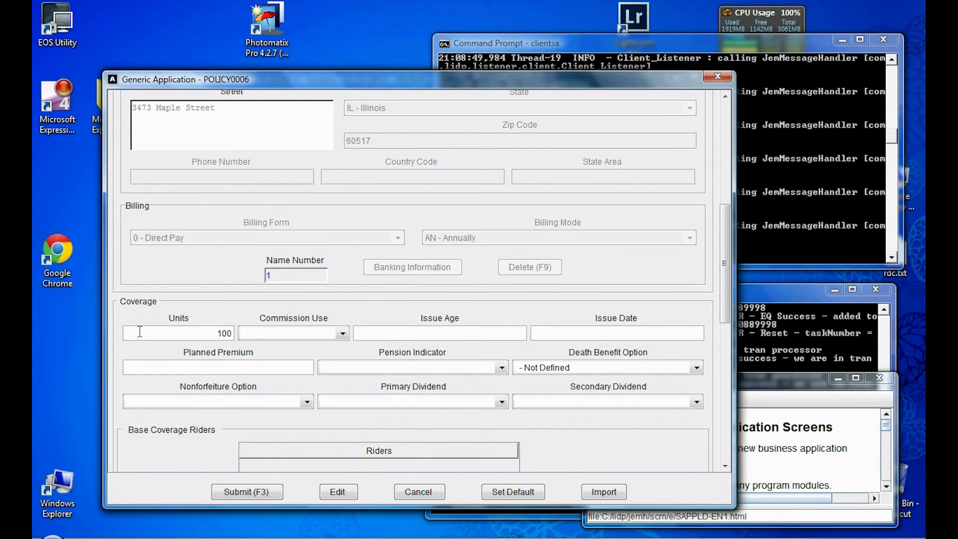
{"action": "left_click", "coordinate": [556, 336]}
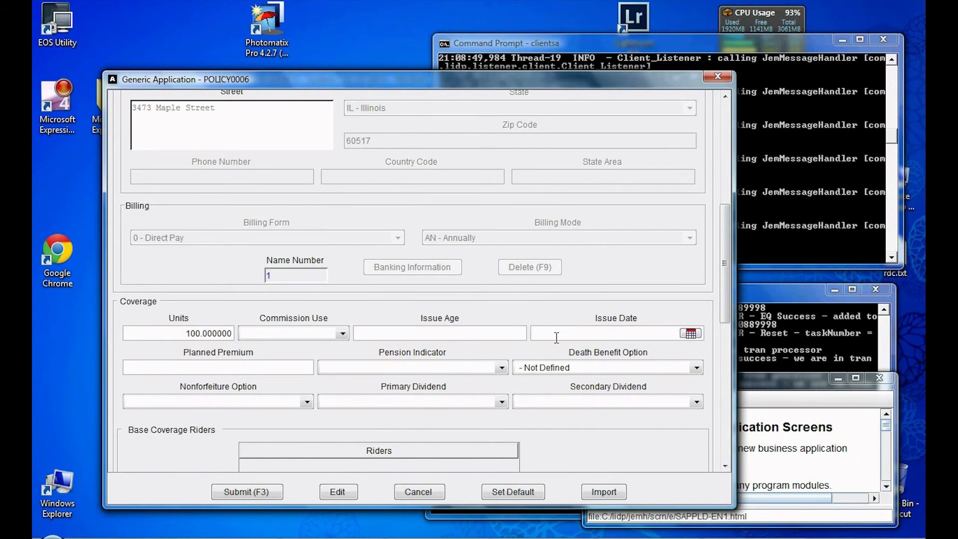
{"action": "type", "text": "01012012"}
{"action": "key", "text": "Tab"}
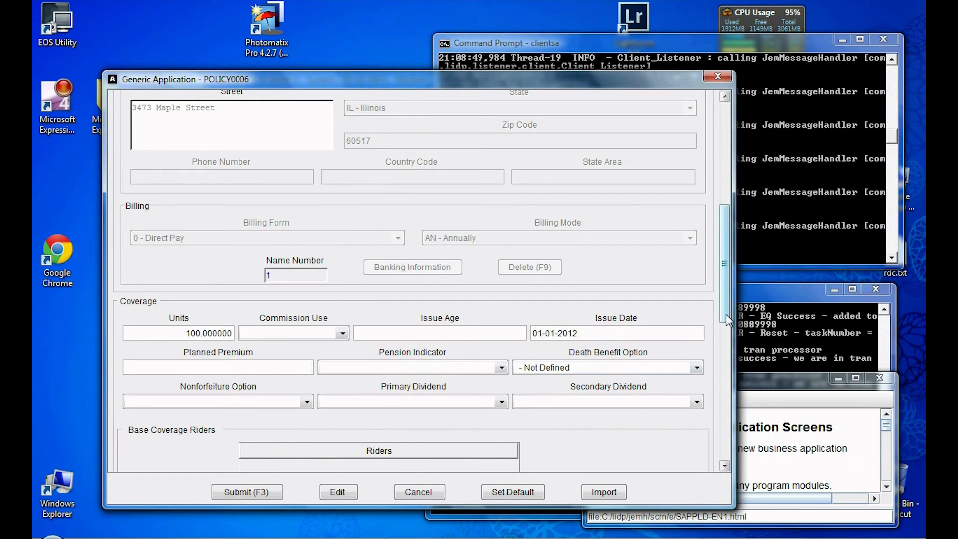
{"action": "scroll", "coordinate": [725, 313], "scroll_direction": "down", "scroll_amount": 5}
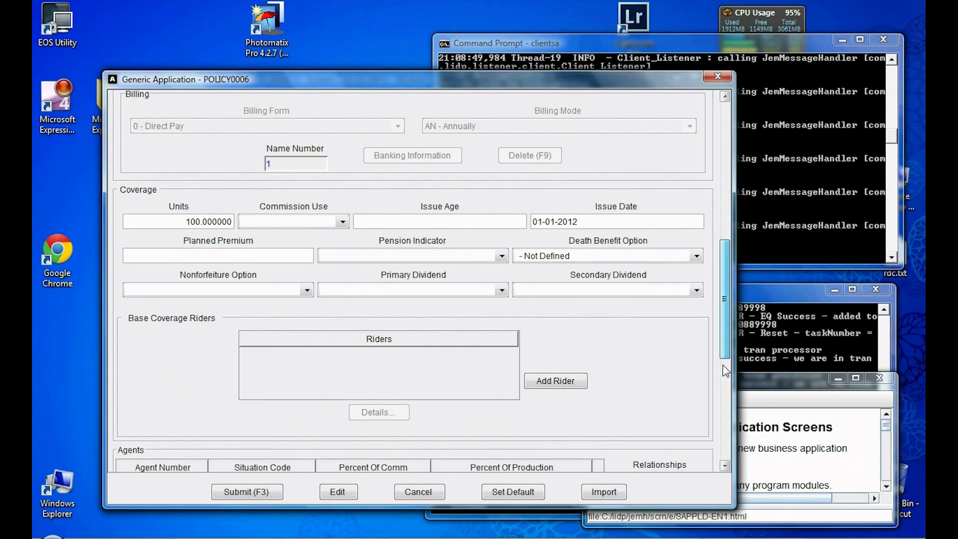
{"action": "scroll", "coordinate": [726, 370], "scroll_direction": "down", "scroll_amount": 6}
Step: Add a new Agents row and enter the agent number
{"action": "left_click", "coordinate": [331, 410]}
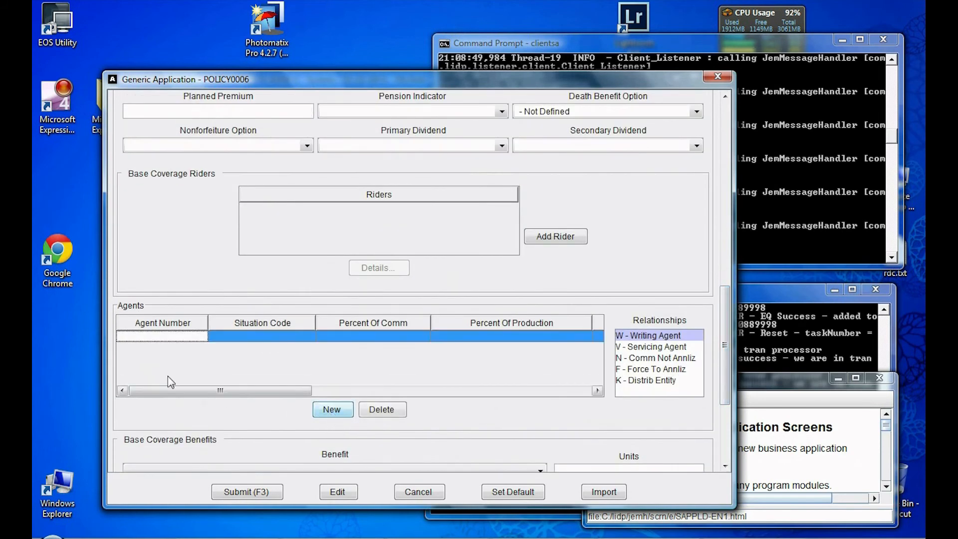
{"action": "double_click", "coordinate": [160, 335]}
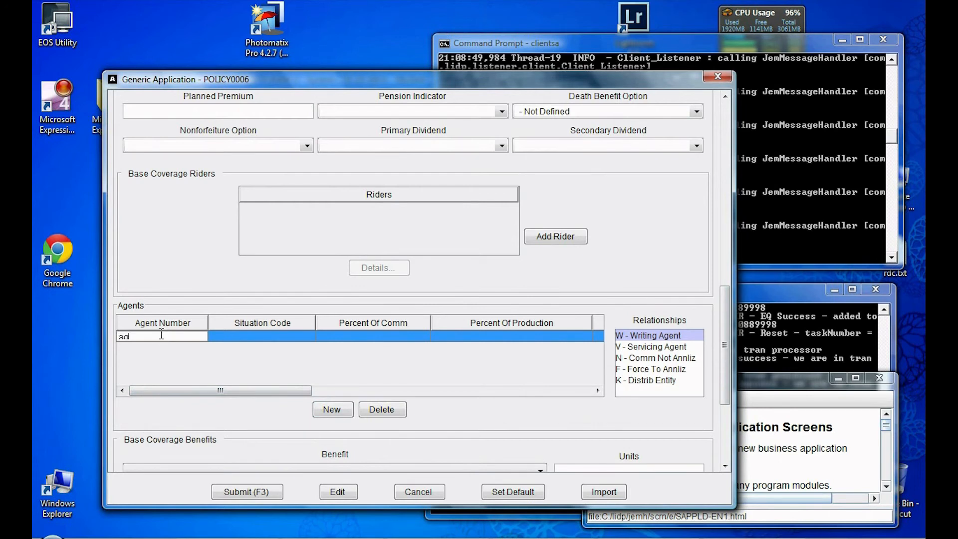
{"action": "type", "text": "agent001"}
{"action": "key", "text": "BackSpace"}
{"action": "type", "text": "05"}
{"action": "key", "text": "Tab"}
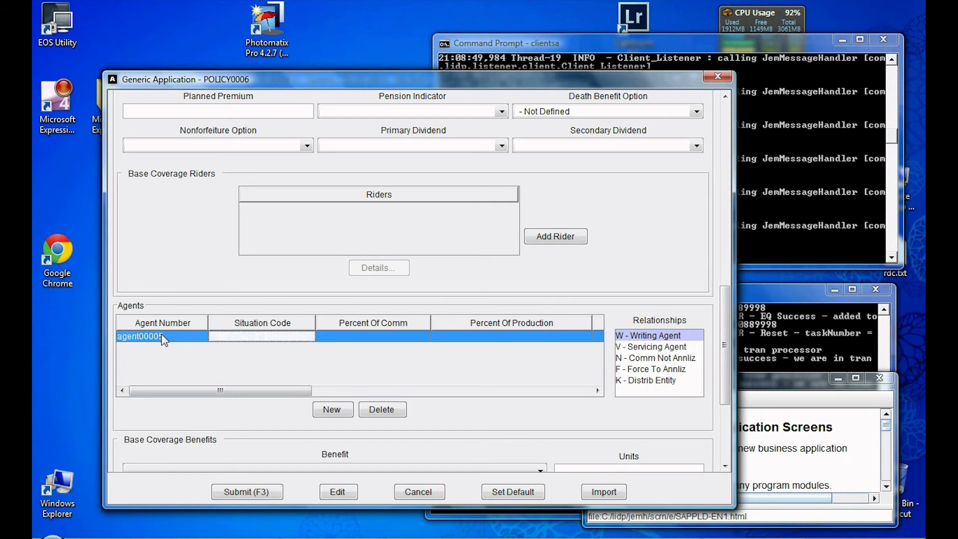
Step: Give the agent situation 01 with 100% commission and production, then submit the application
{"action": "type", "text": "01"}
{"action": "key", "text": "Tab"}
{"action": "type", "text": "1"}
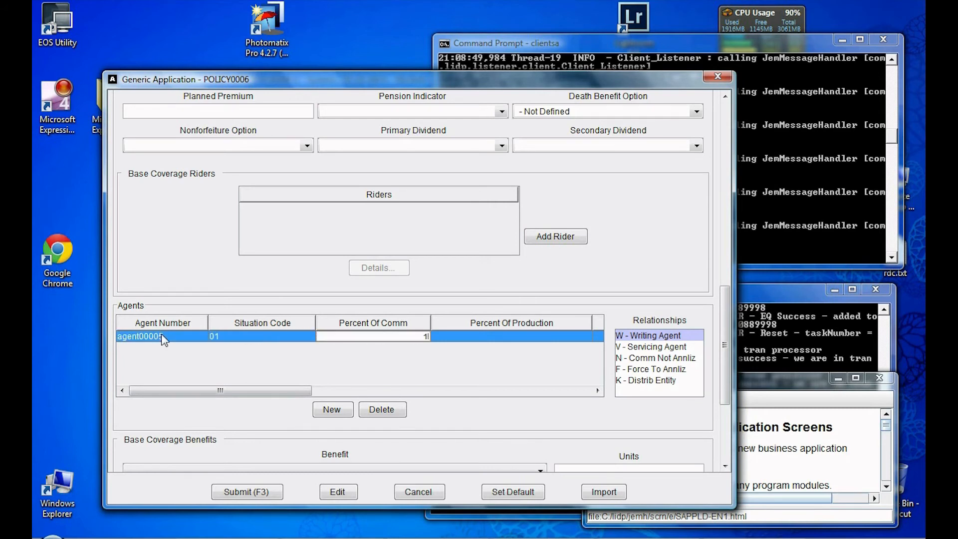
{"action": "type", "text": "00"}
{"action": "key", "text": "Tab"}
{"action": "type", "text": "1"}
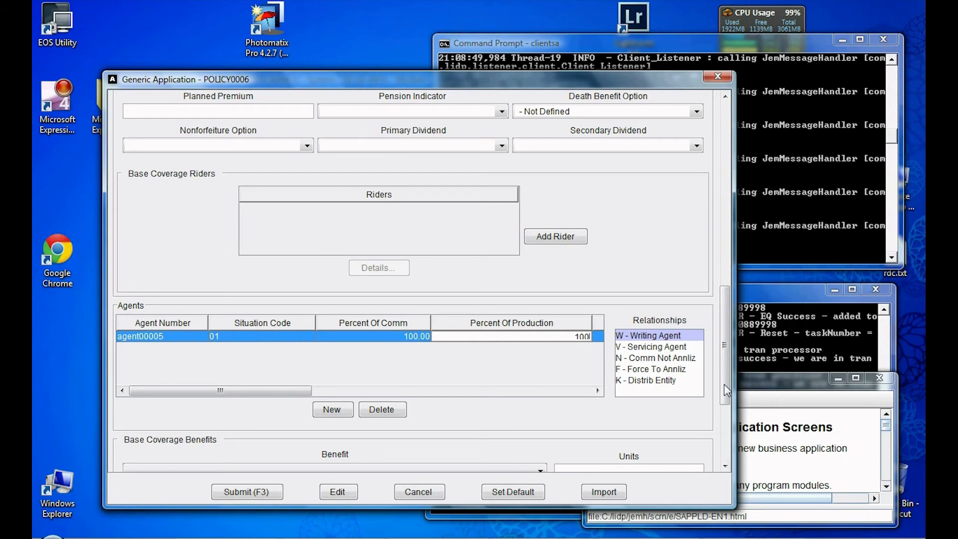
{"action": "scroll", "coordinate": [725, 404], "scroll_direction": "down", "scroll_amount": 1}
{"action": "left_click_drag", "start_coordinate": [724, 404], "coordinate": [715, 439]}
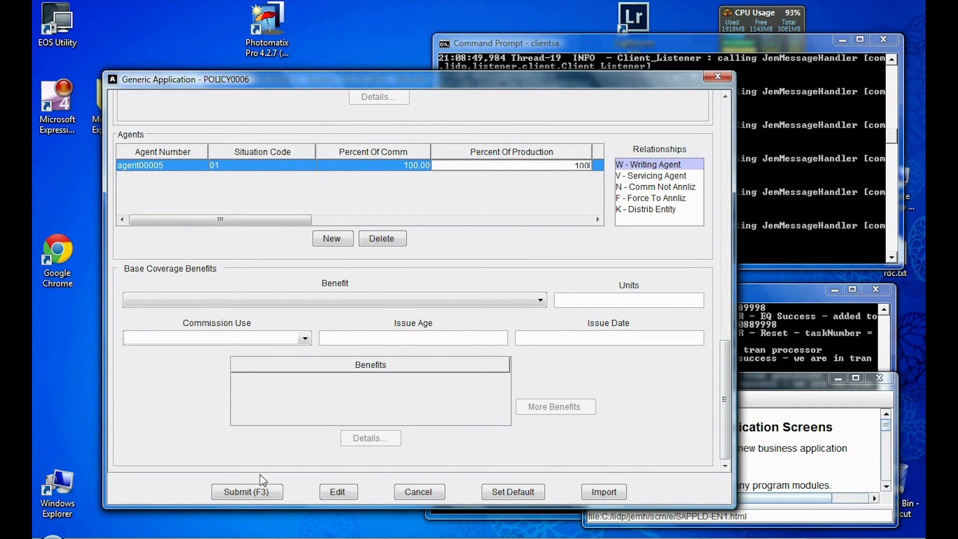
{"action": "left_click", "coordinate": [259, 492]}
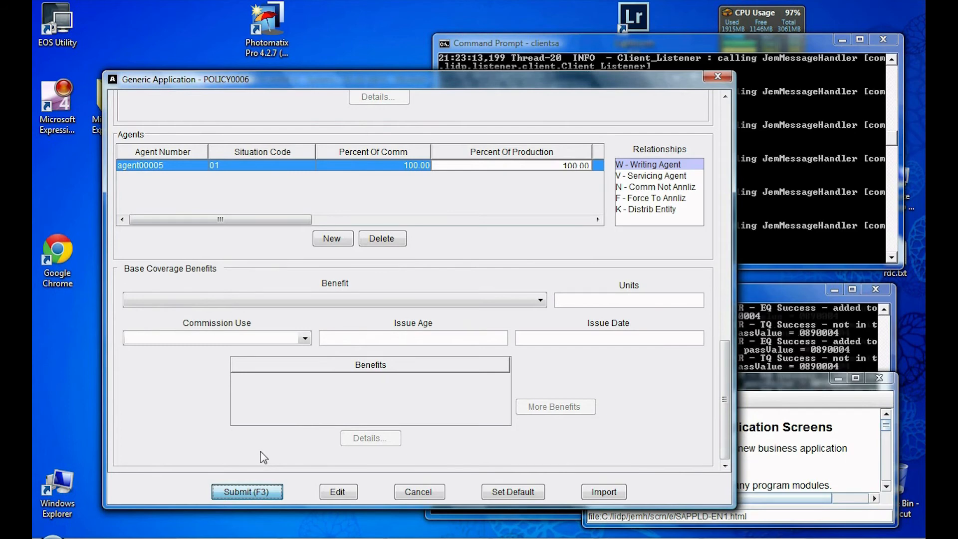
Step: Submit the POLICY0006 application, dismiss the notebook messages, and refresh the contract record
{"action": "key", "text": "F3"}
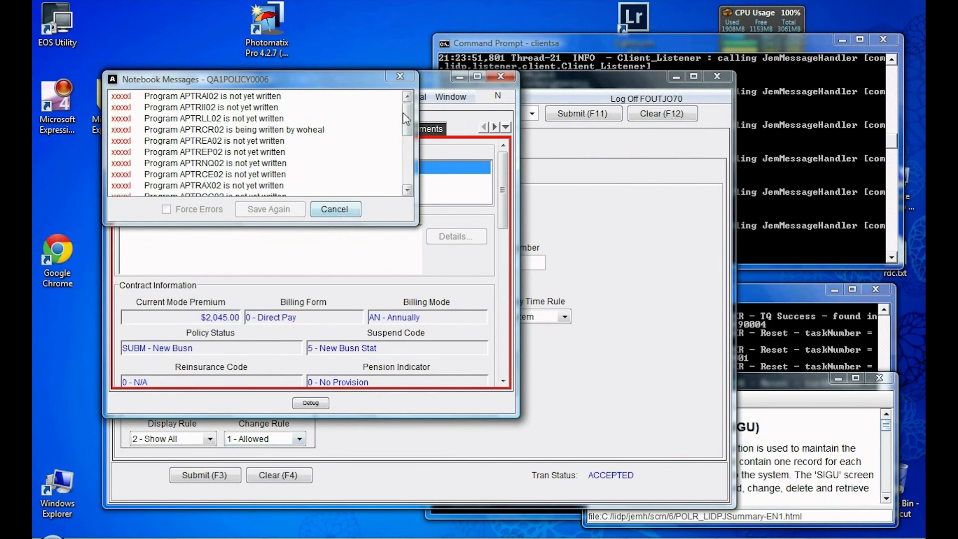
{"action": "left_click_drag", "start_coordinate": [404, 114], "coordinate": [395, 185]}
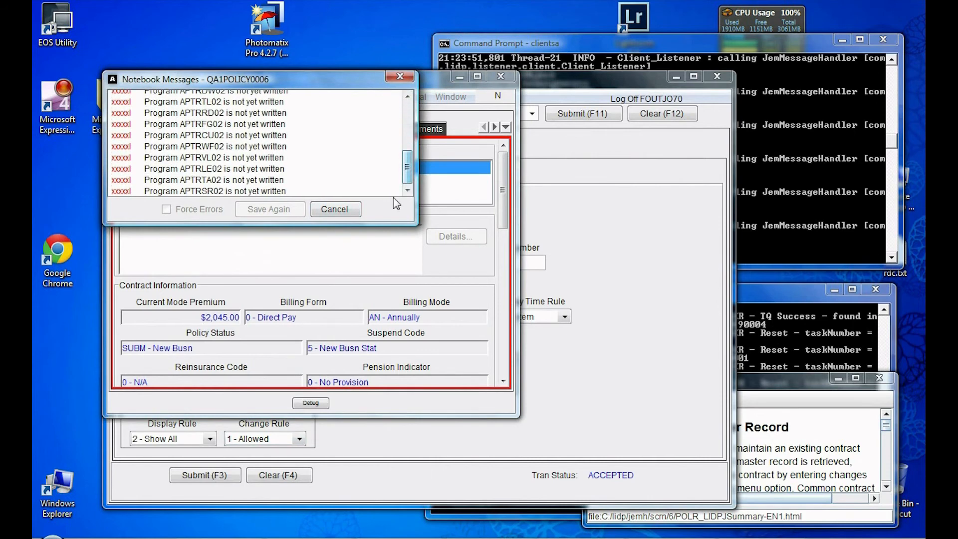
{"action": "left_click", "coordinate": [336, 210]}
{"action": "left_click", "coordinate": [129, 99]}
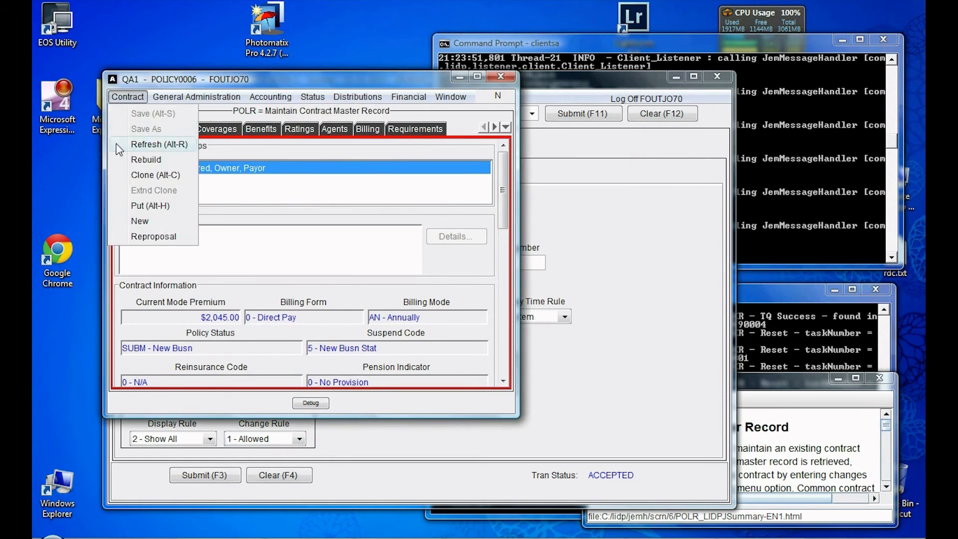
{"action": "left_click", "coordinate": [145, 145]}
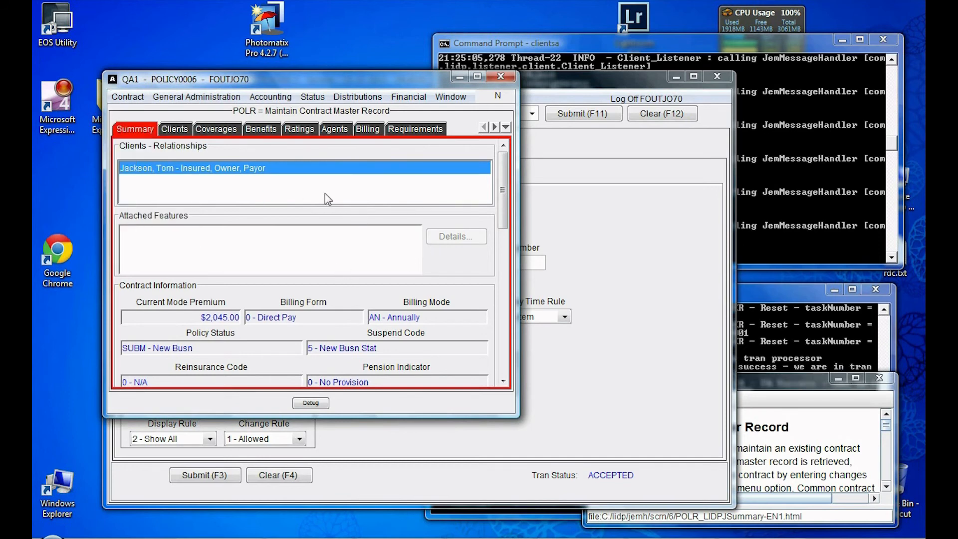
Step: Review the policy's Clients, Coverages, Benefits, Ratings, Agents and Billing tabs
{"action": "left_click", "coordinate": [177, 130]}
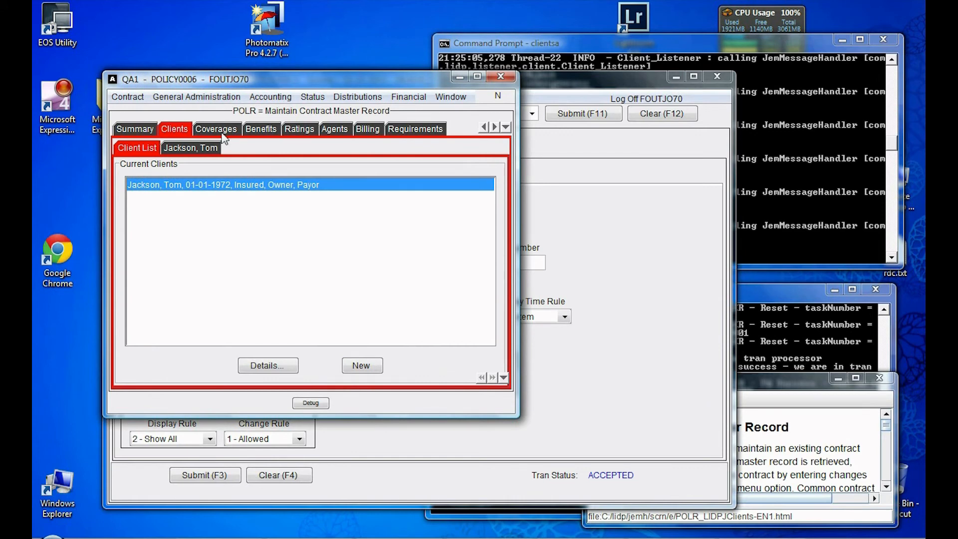
{"action": "left_click", "coordinate": [220, 130]}
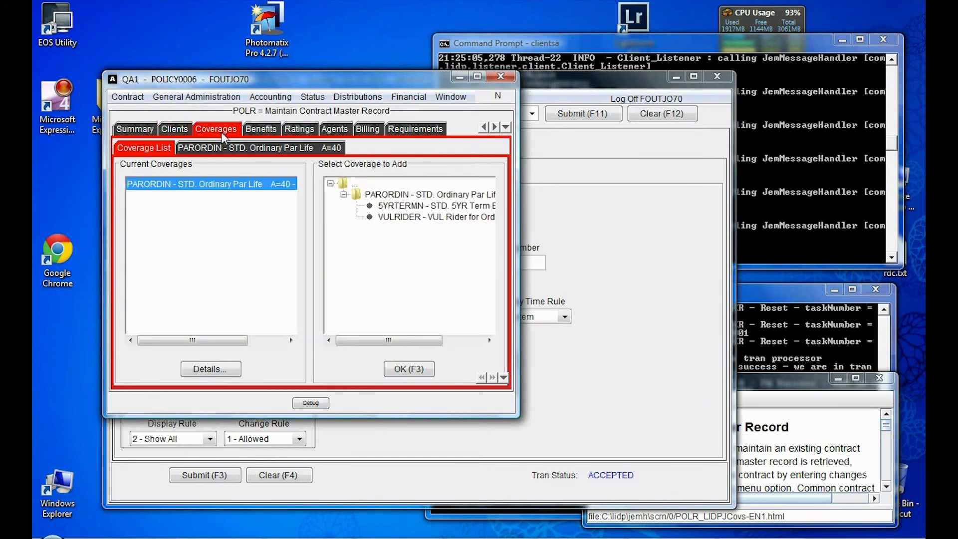
{"action": "left_click", "coordinate": [264, 129]}
{"action": "left_click", "coordinate": [307, 131]}
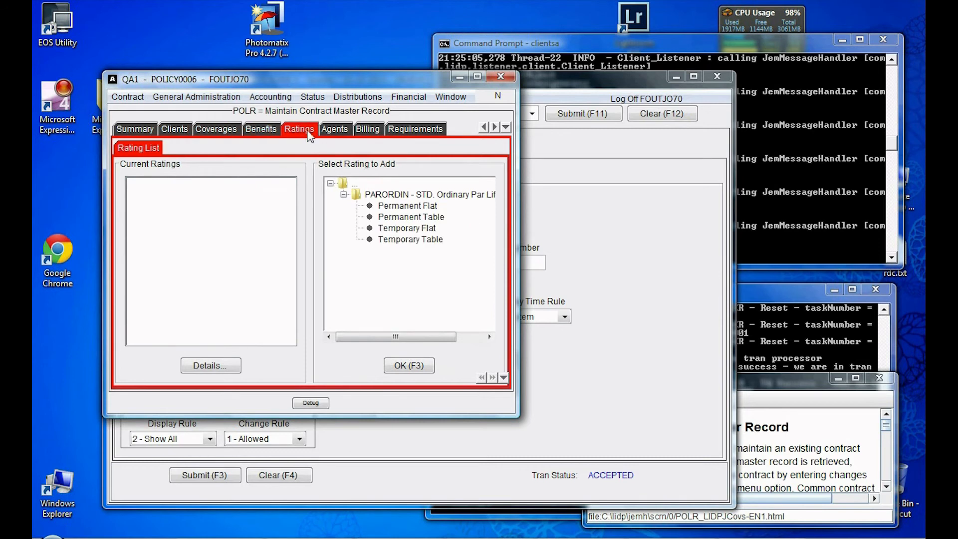
{"action": "left_click", "coordinate": [338, 131]}
{"action": "left_click", "coordinate": [368, 133]}
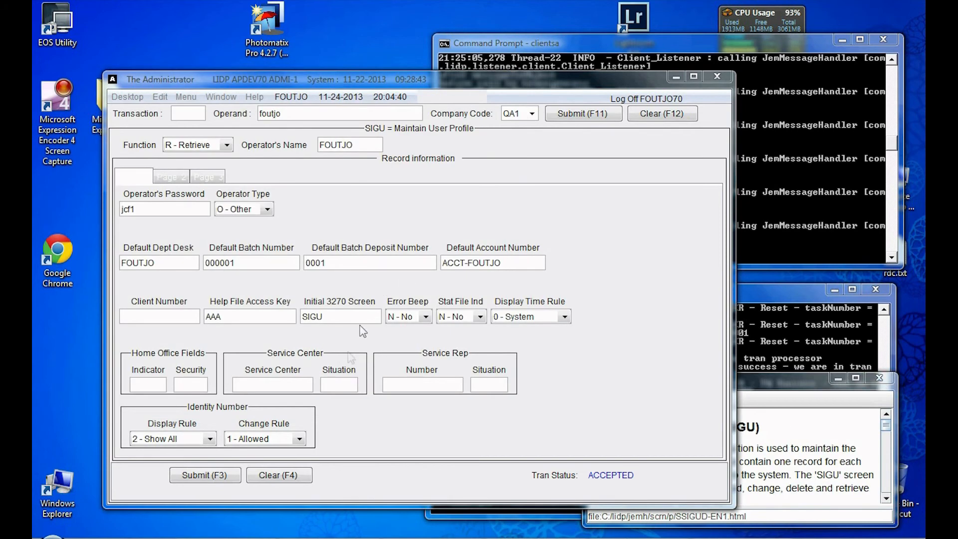
Step: In pgAdmin, view adbfnac's top 100 rows, widening key0 to confirm the CLIENT0005 row dated 2013-11-24
{"action": "left_click", "coordinate": [242, 538]}
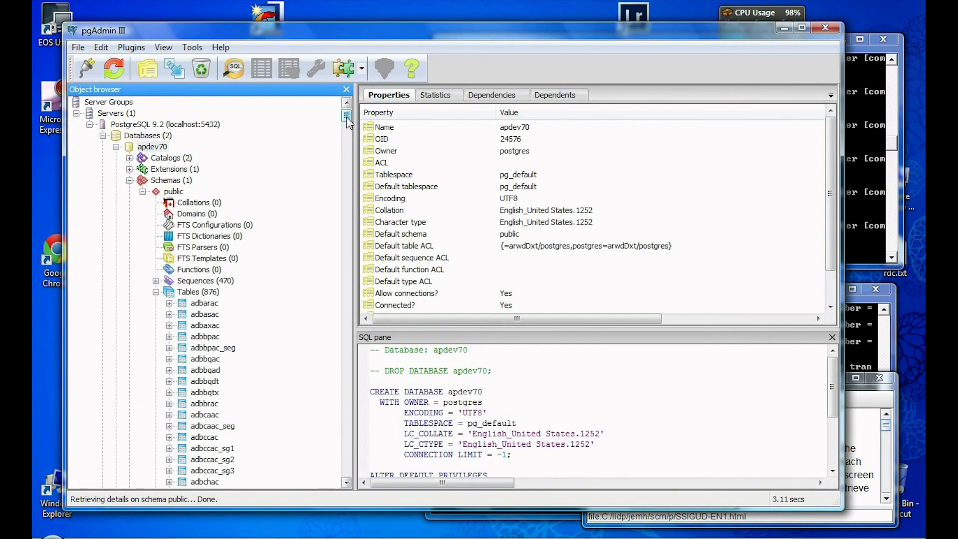
{"action": "left_click_drag", "start_coordinate": [346, 118], "coordinate": [347, 135]}
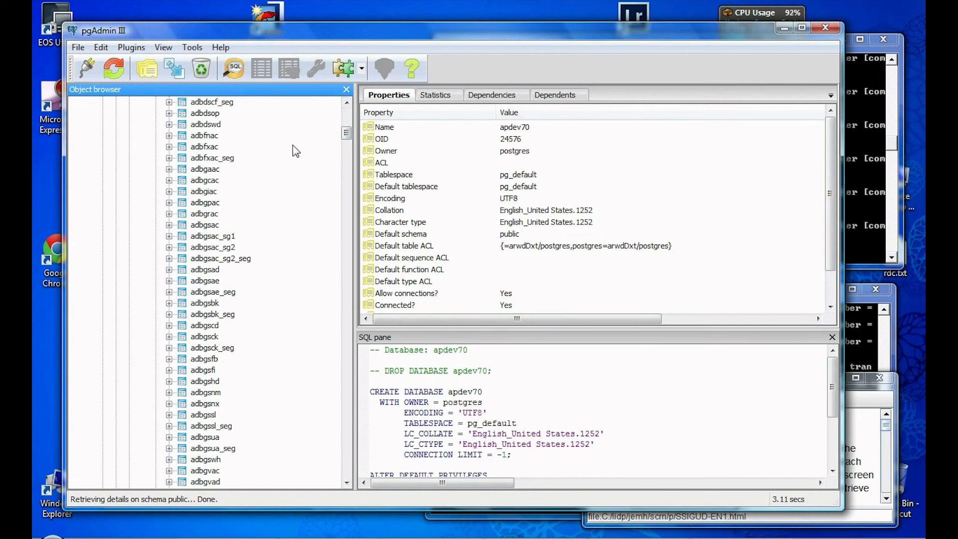
{"action": "right_click", "coordinate": [204, 135]}
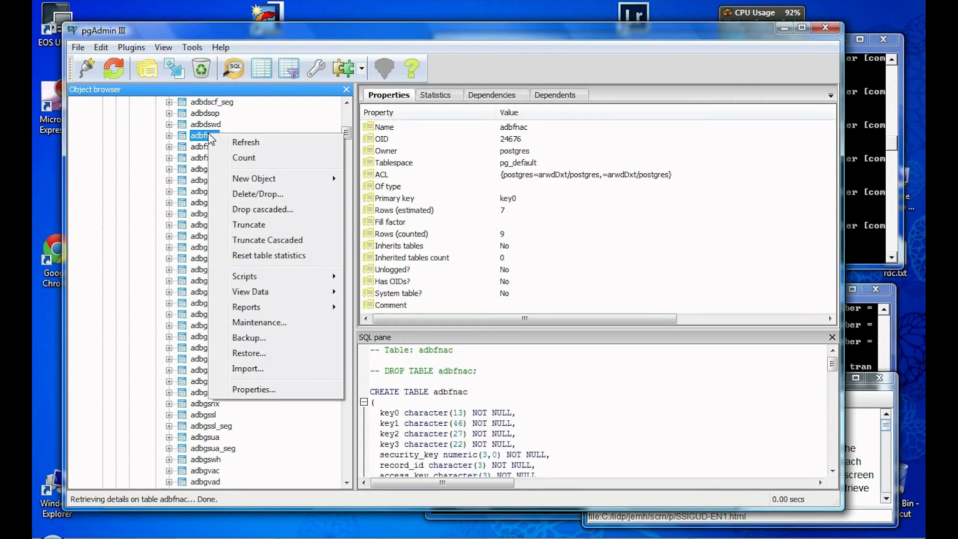
{"action": "mouse_move", "coordinate": [302, 296]}
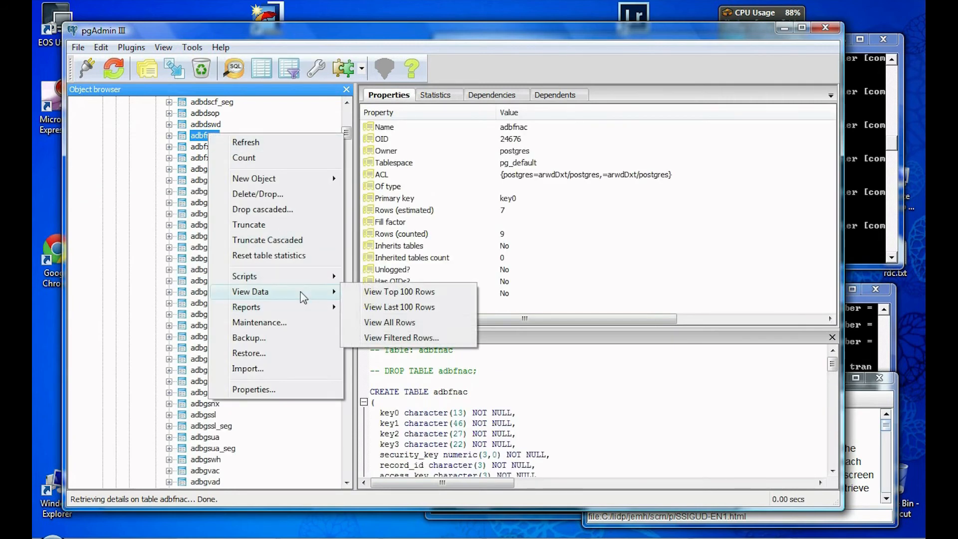
{"action": "left_click", "coordinate": [405, 293]}
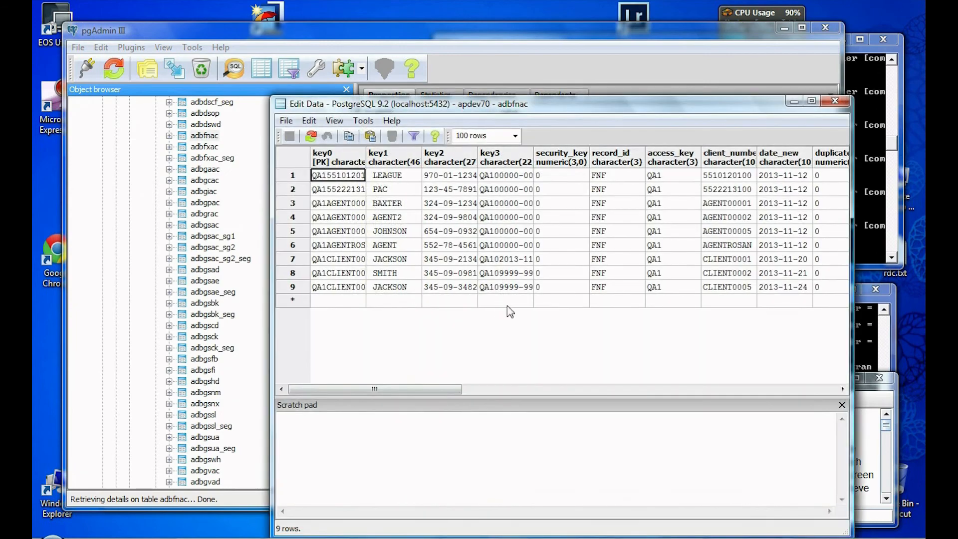
{"action": "left_click_drag", "start_coordinate": [696, 106], "coordinate": [608, 93]}
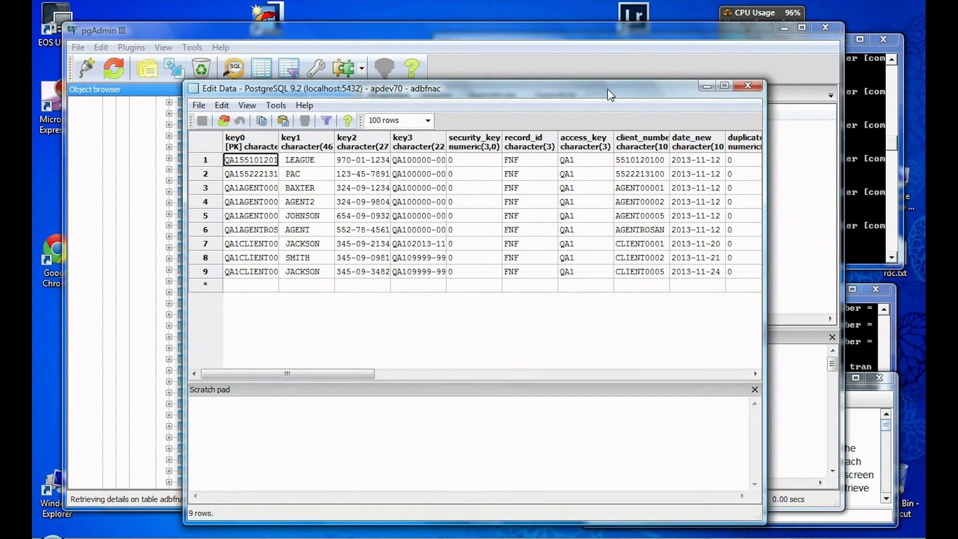
{"action": "left_click_drag", "start_coordinate": [277, 133], "coordinate": [348, 136]}
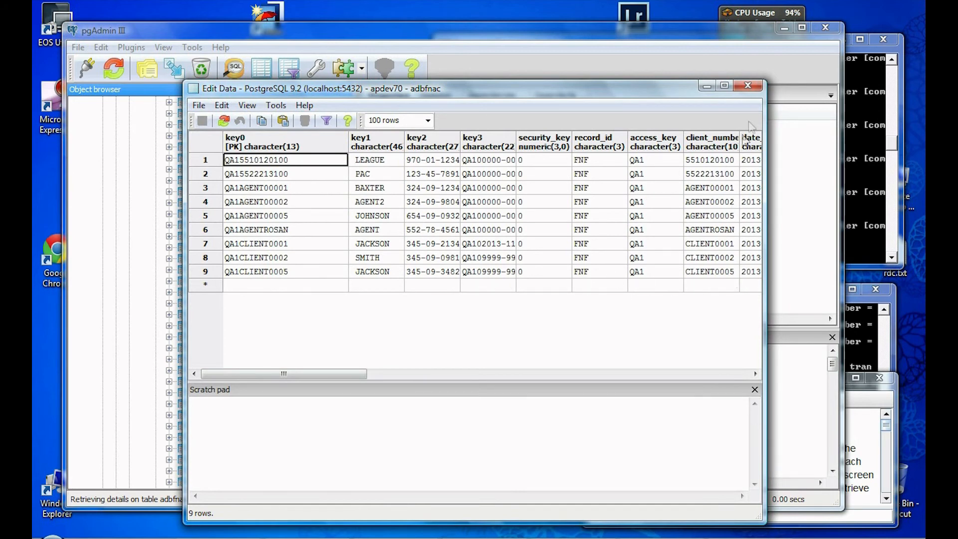
{"action": "left_click", "coordinate": [747, 86]}
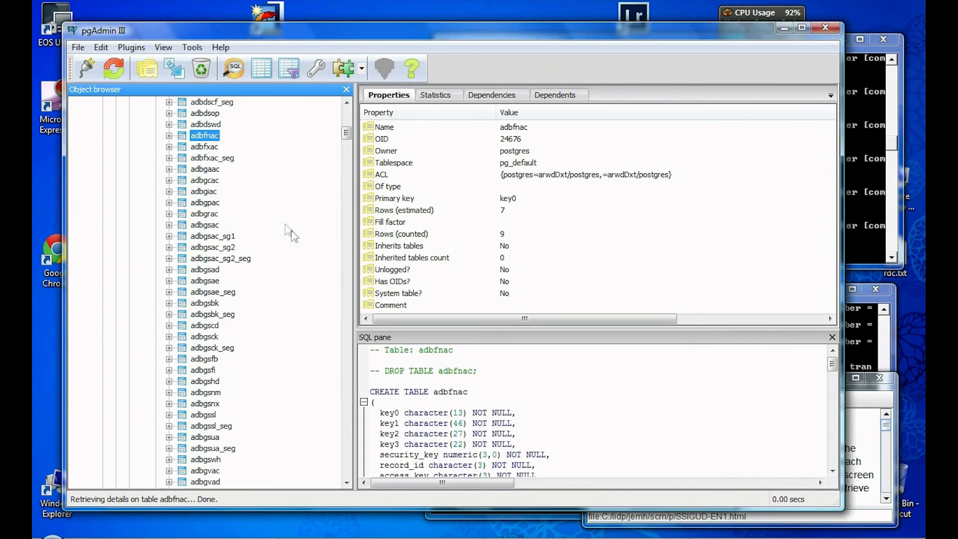
Step: View adbtrac's top 100 rows, widening key0 to confirm the QA1POLICY00061 entry dated 2013-11-24
{"action": "scroll", "coordinate": [288, 229], "scroll_direction": "down", "scroll_amount": 6}
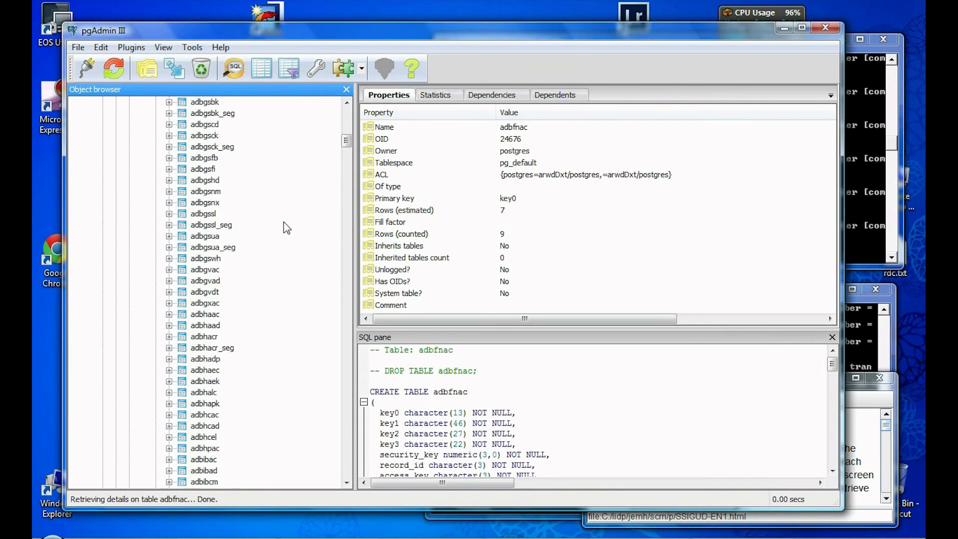
{"action": "scroll", "coordinate": [287, 228], "scroll_direction": "down", "scroll_amount": 5}
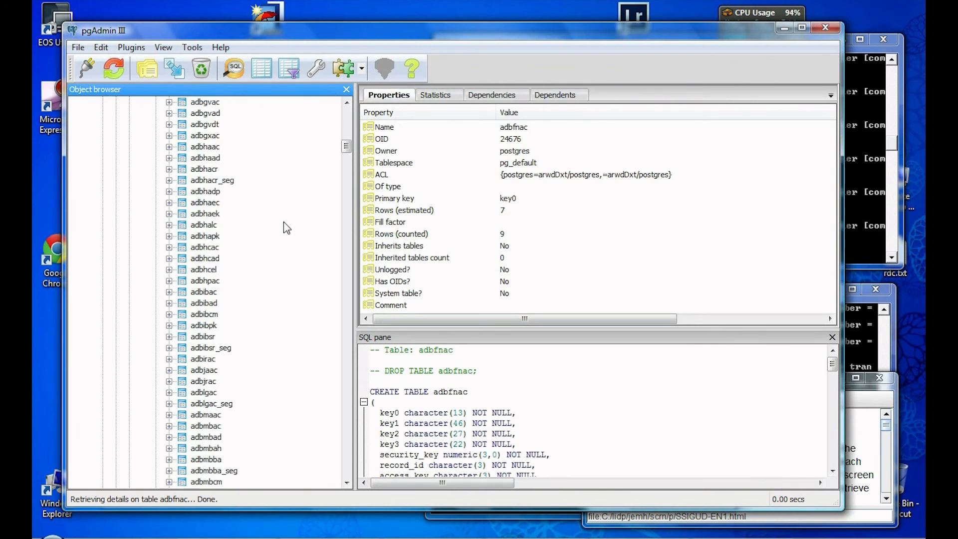
{"action": "scroll", "coordinate": [287, 228], "scroll_direction": "down", "scroll_amount": 15}
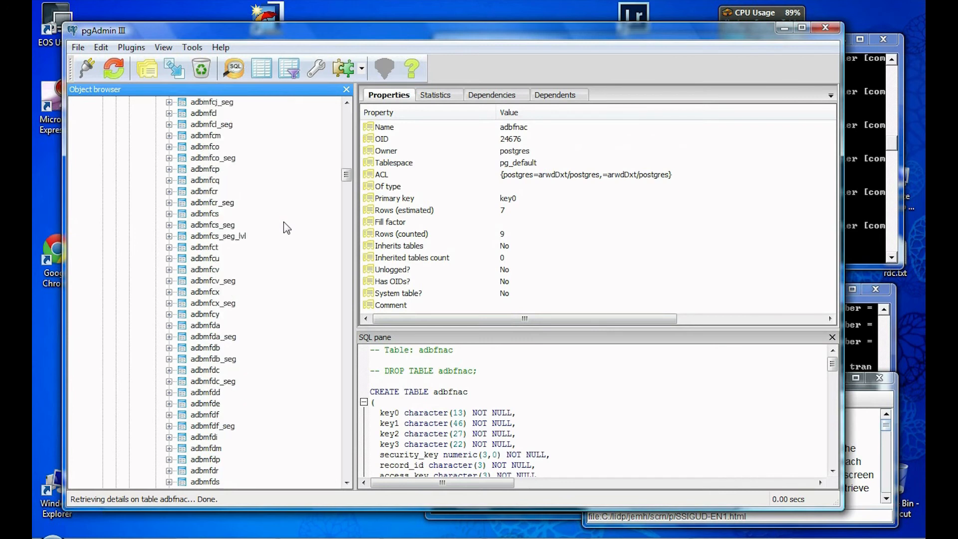
{"action": "scroll", "coordinate": [286, 227], "scroll_direction": "down", "scroll_amount": 3}
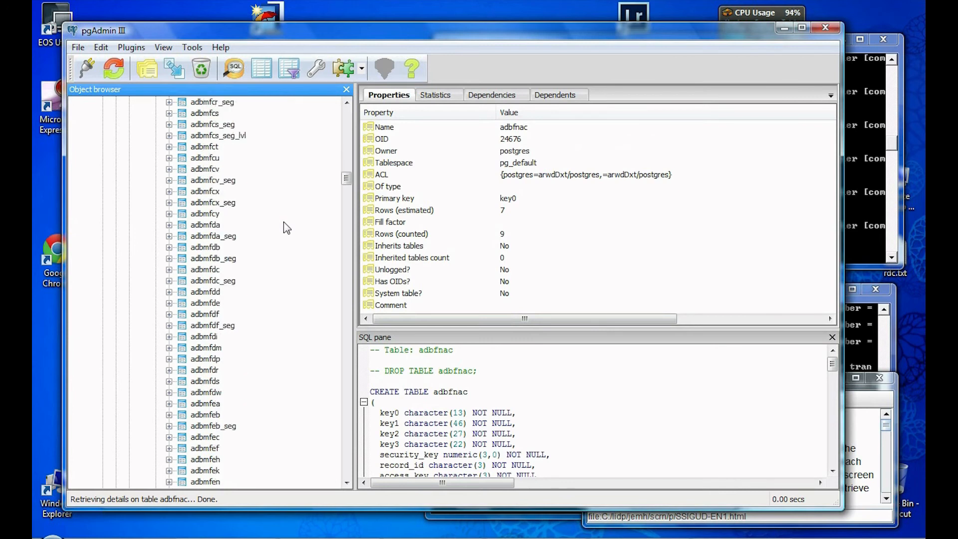
{"action": "scroll", "coordinate": [287, 228], "scroll_direction": "down", "scroll_amount": 2}
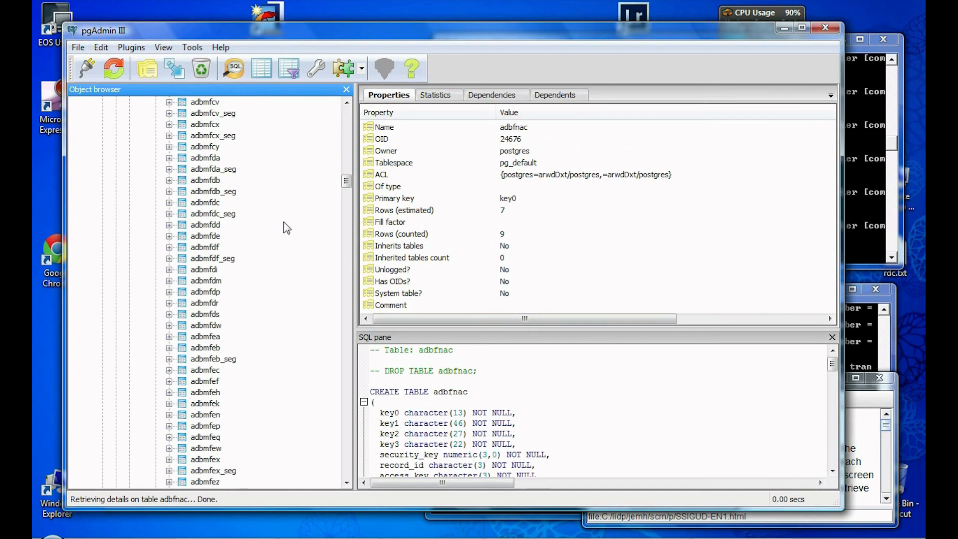
{"action": "scroll", "coordinate": [287, 228], "scroll_direction": "down", "scroll_amount": 15}
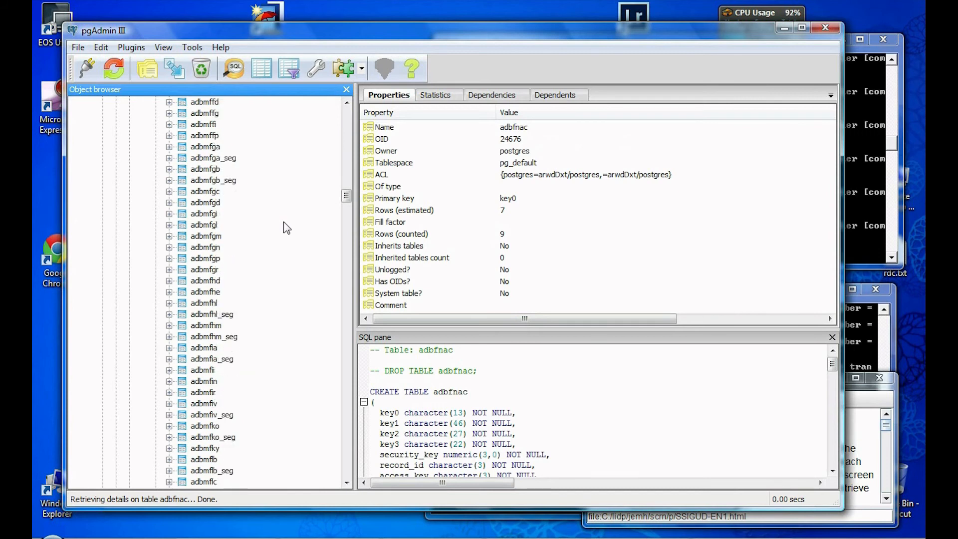
{"action": "scroll", "coordinate": [286, 228], "scroll_direction": "down", "scroll_amount": 20}
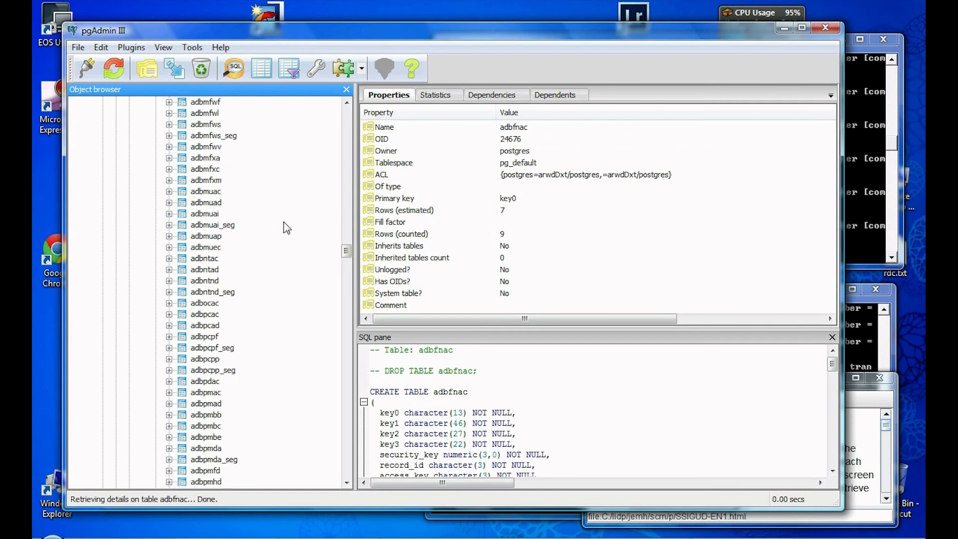
{"action": "scroll", "coordinate": [287, 228], "scroll_direction": "down", "scroll_amount": 9}
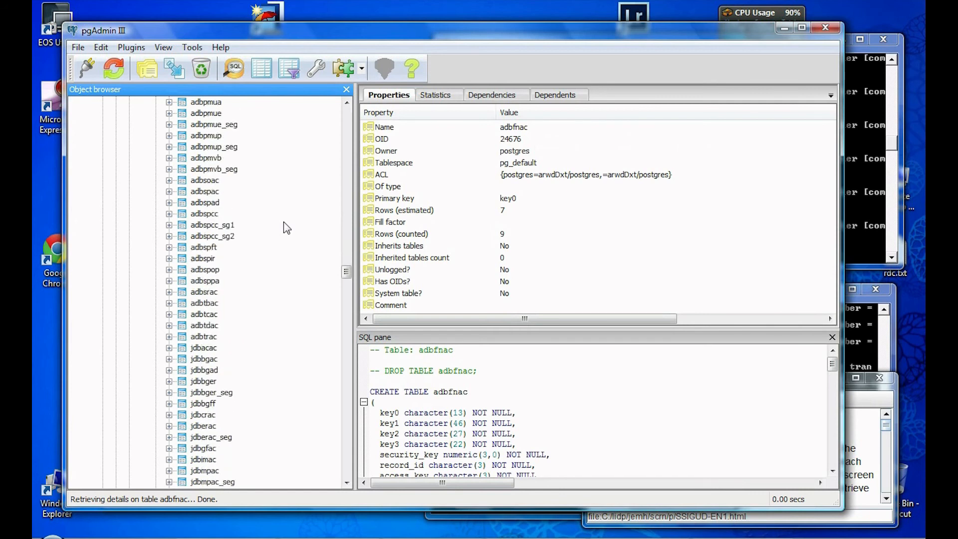
{"action": "left_click", "coordinate": [202, 338]}
{"action": "right_click", "coordinate": [202, 339]}
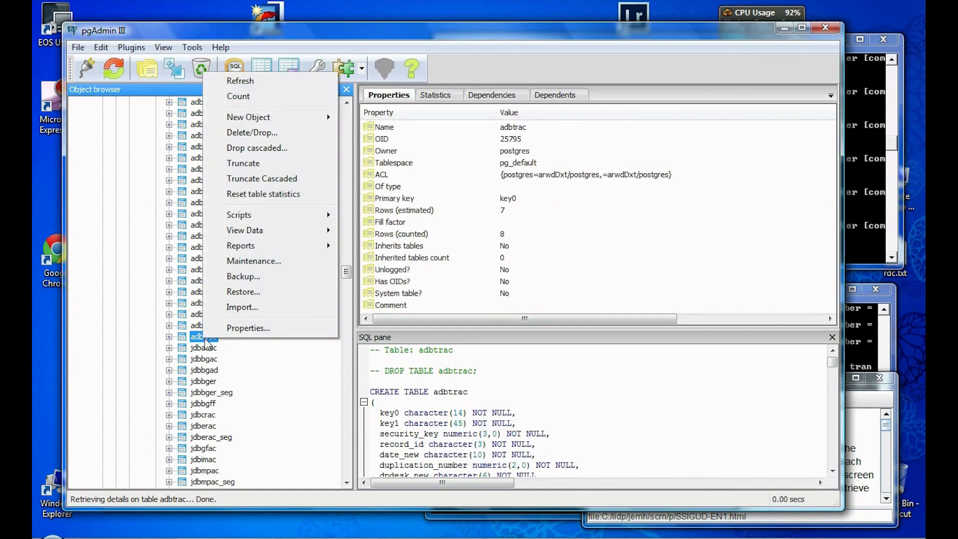
{"action": "mouse_move", "coordinate": [265, 230]}
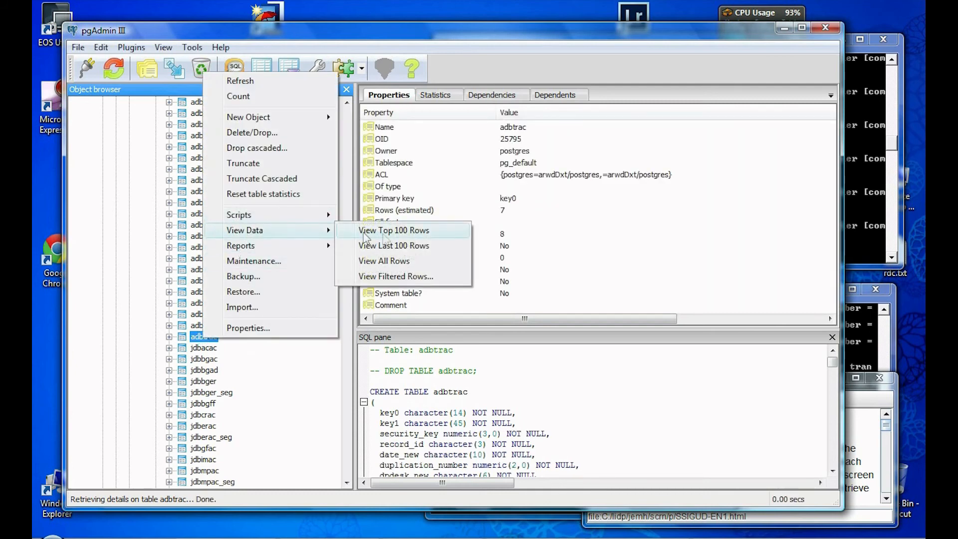
{"action": "left_click", "coordinate": [394, 231]}
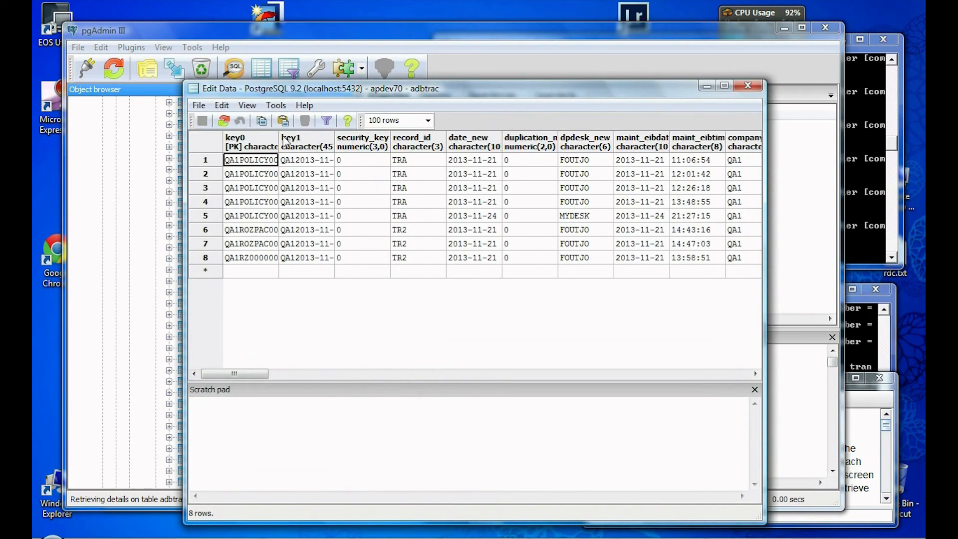
{"action": "left_click_drag", "start_coordinate": [277, 141], "coordinate": [411, 144]}
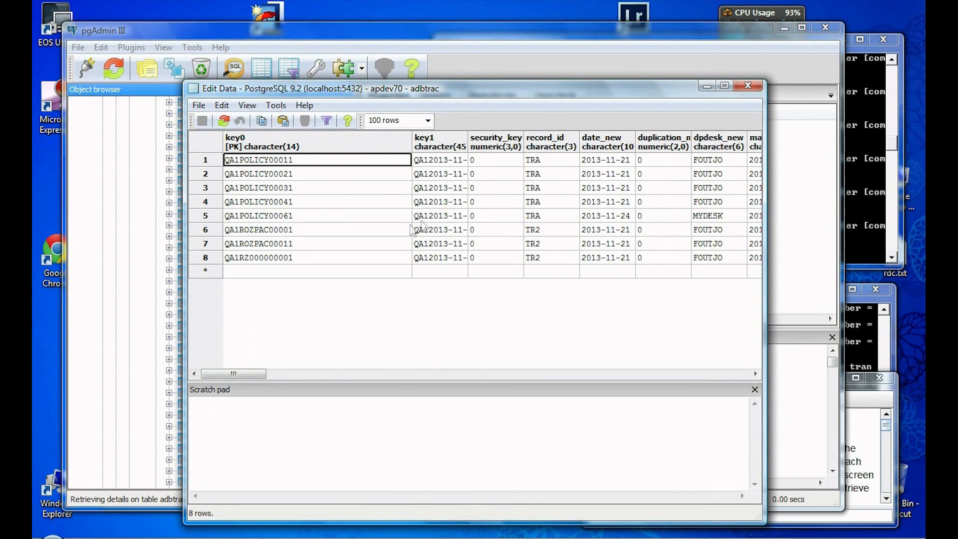
{"action": "left_click", "coordinate": [748, 86]}
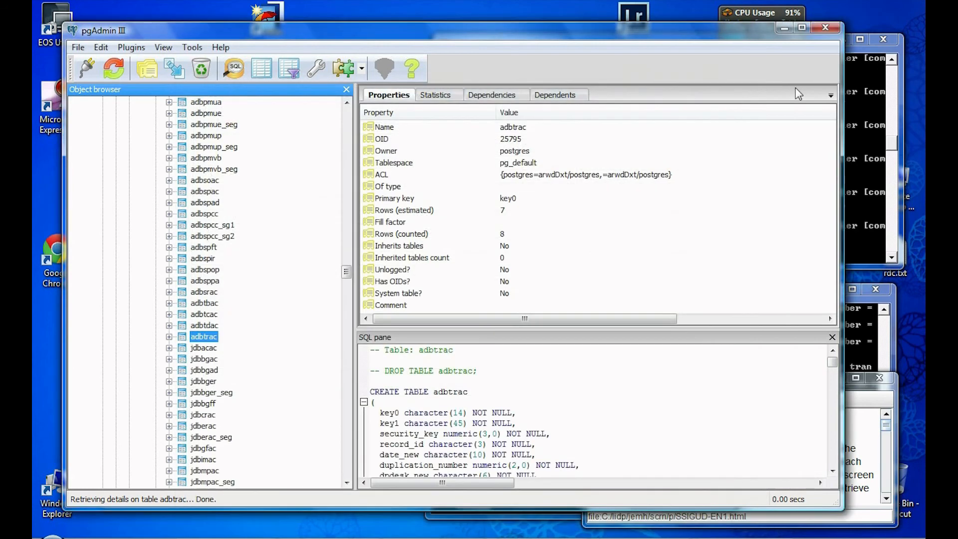
Step: Close pgAdmin III
{"action": "left_click", "coordinate": [825, 30]}
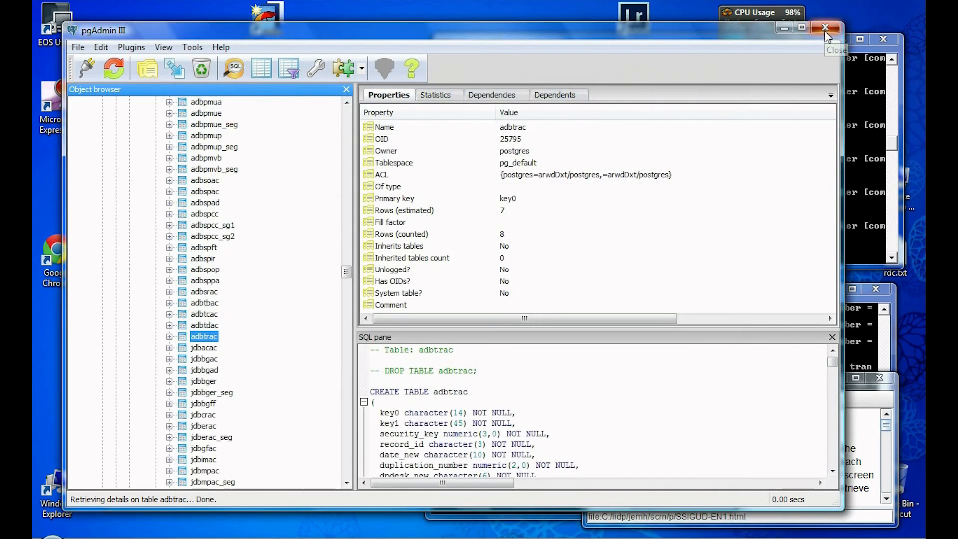